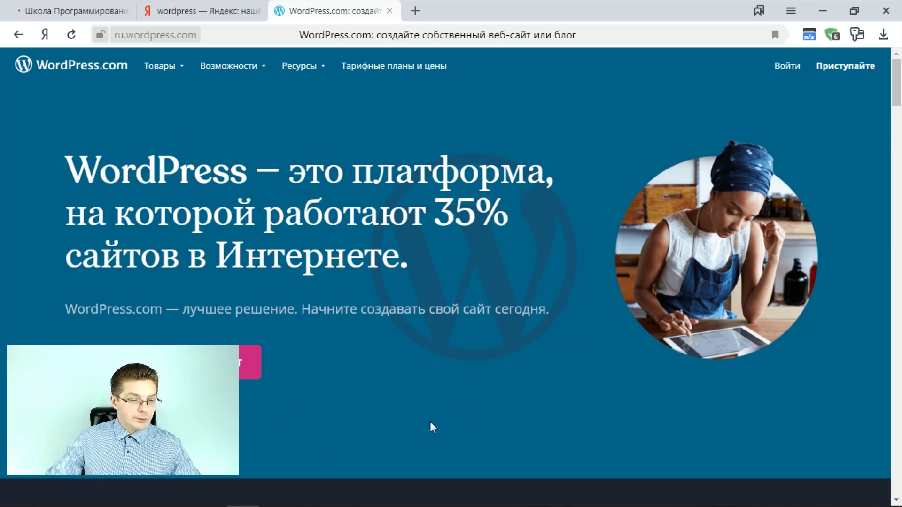
# Look through the WordPress.com homepage and start creating a new website from its main banner.
pyautogui.scroll(-15, 129, 198)
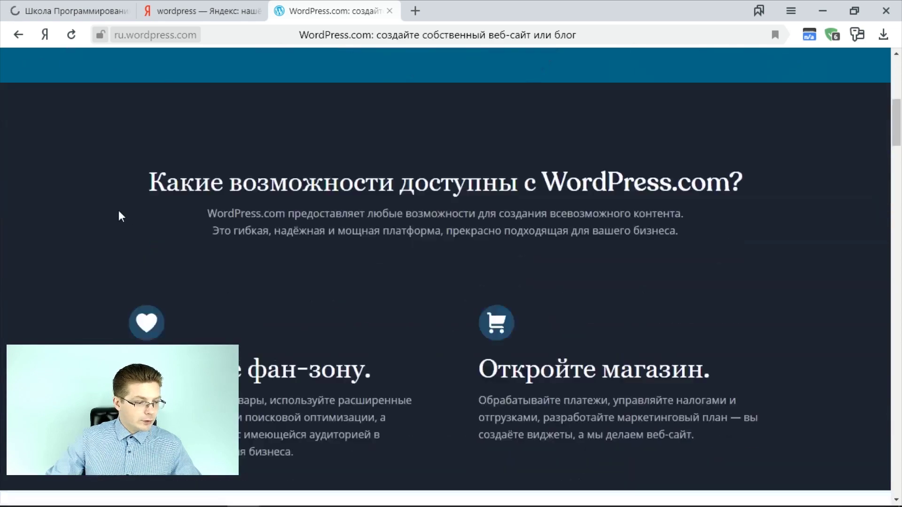
pyautogui.scroll(-15, 121, 216)
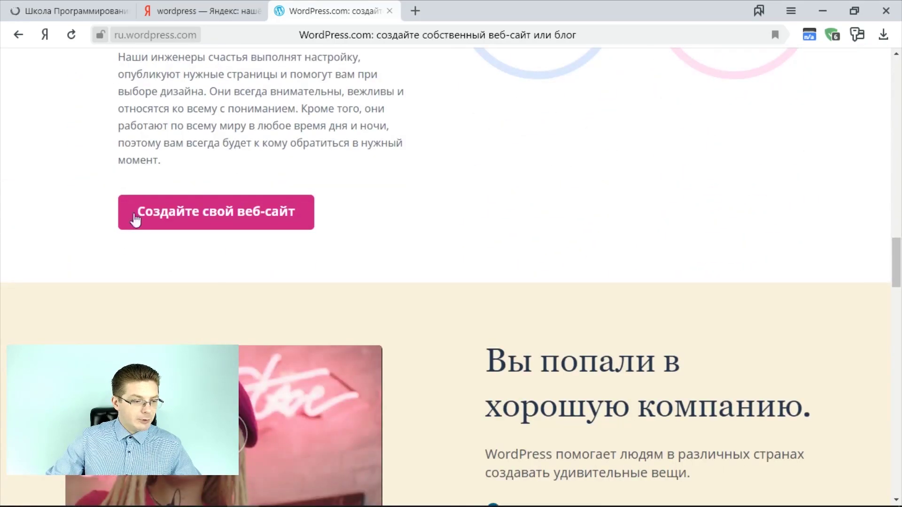
pyautogui.scroll(-8, 435, 239)
pyautogui.scroll(-5, 216, 269)
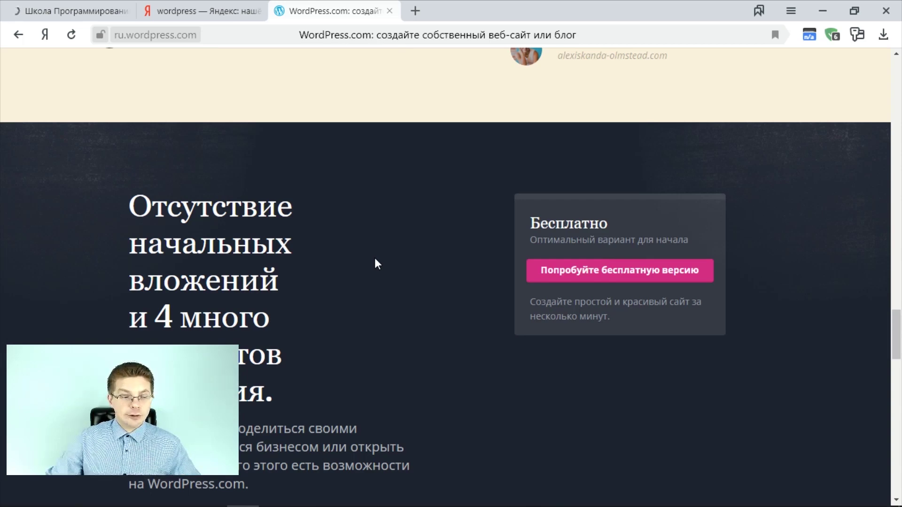
pyautogui.scroll(-12, 361, 245)
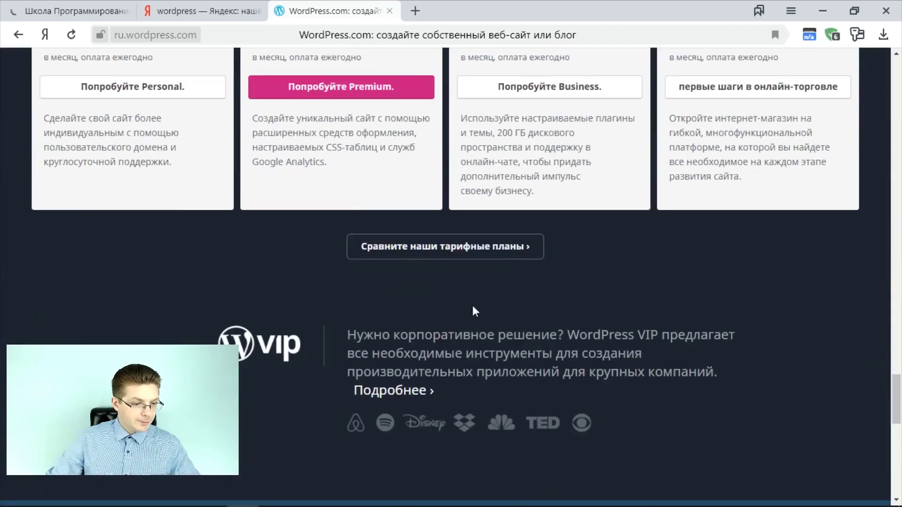
pyautogui.click(897, 178)
pyautogui.moveTo(897, 143); pyautogui.dragTo(901, 43)
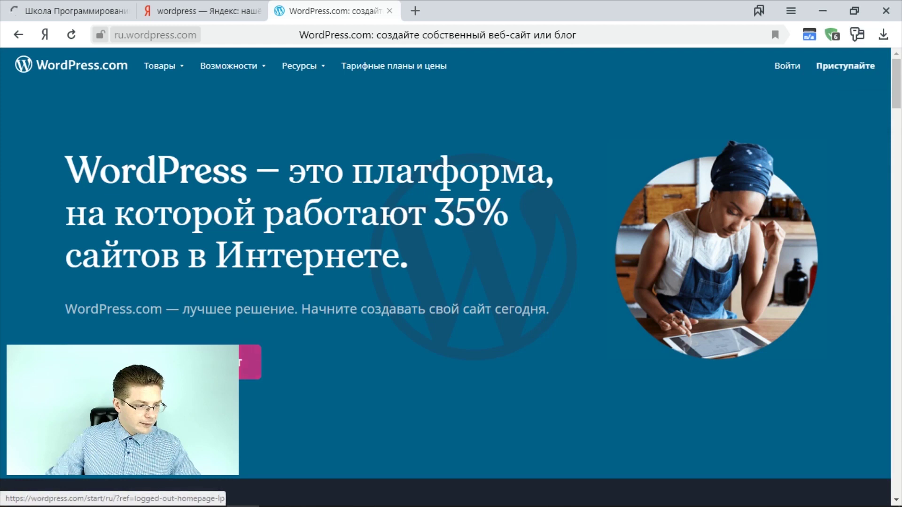
pyautogui.click(249, 362)
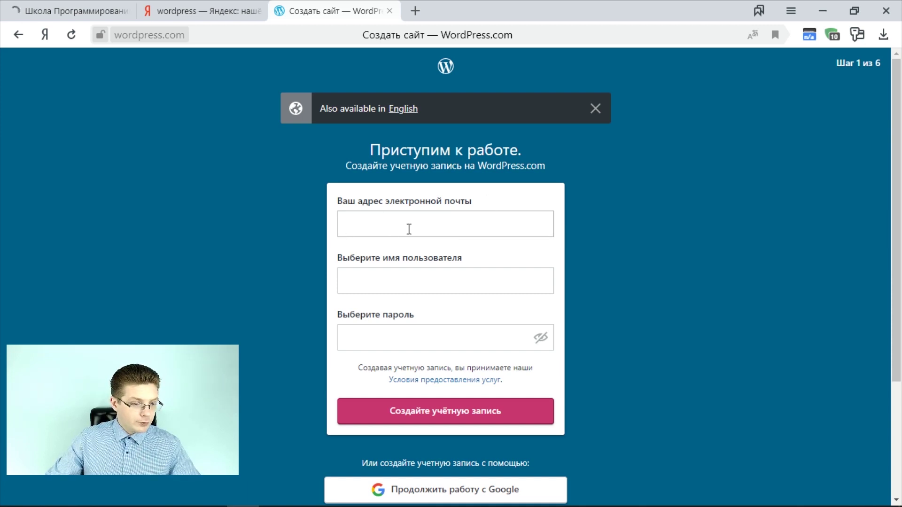
# Open the temp-mail.org disposable email service in a new browser tab.
pyautogui.click(415, 11)
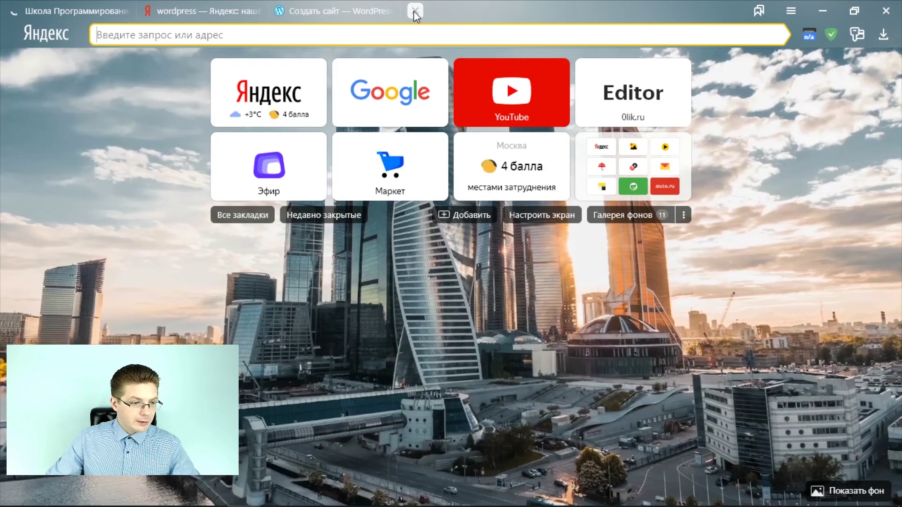
pyautogui.write('te')
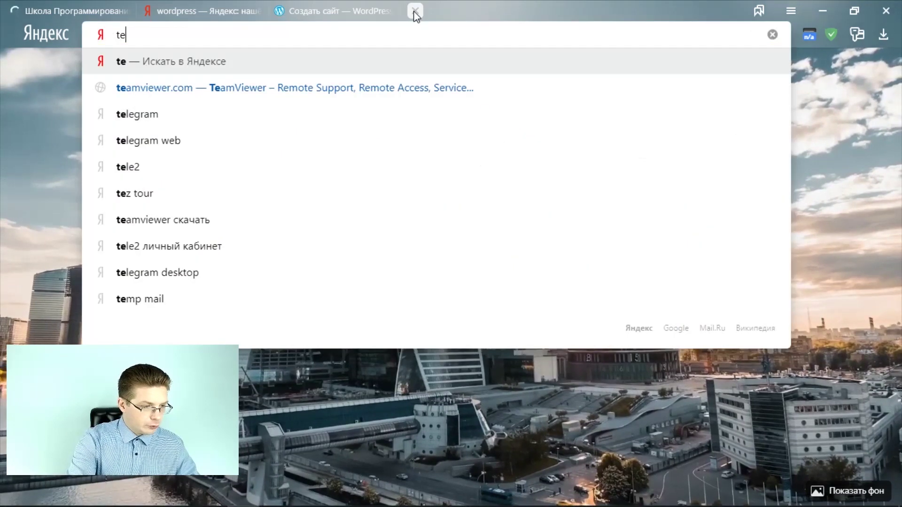
pyautogui.write('mp-')
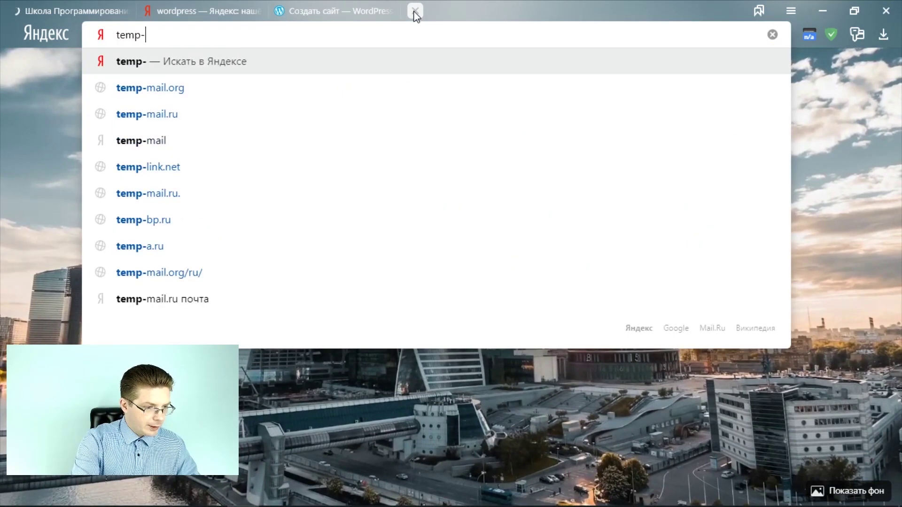
pyautogui.press('Down')
pyautogui.press('Return')
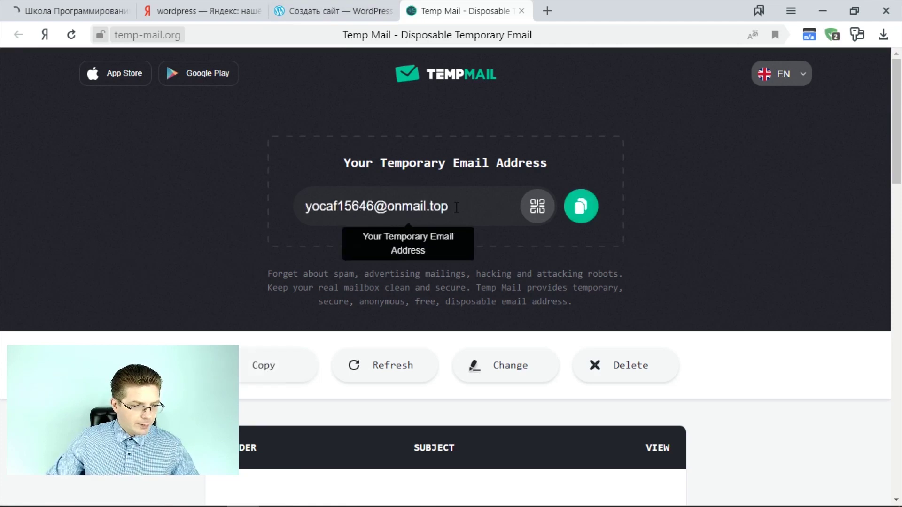
# Copy the temporary email address from Temp Mail into the email field of the WordPress.com registration form.
pyautogui.moveTo(460, 204); pyautogui.dragTo(355, 206)
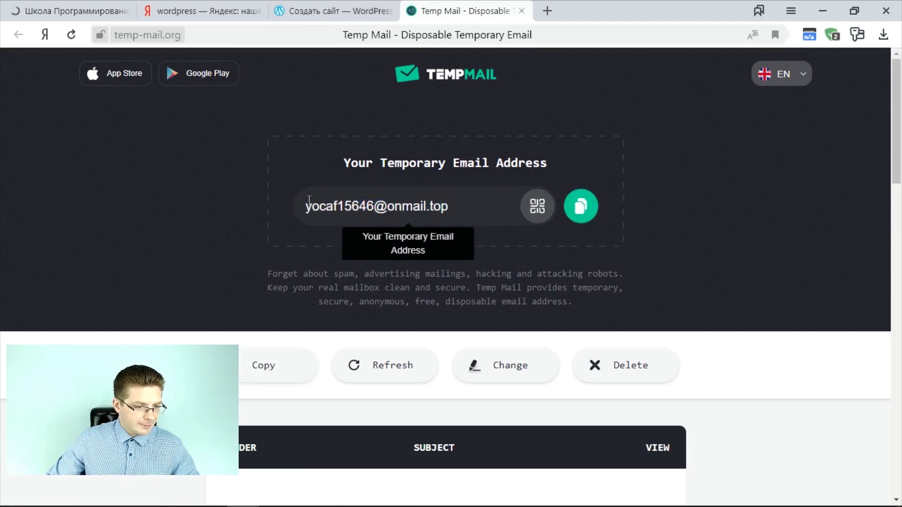
pyautogui.moveTo(292, 204); pyautogui.dragTo(533, 210)
pyautogui.click(583, 207)
pyautogui.click(339, 11)
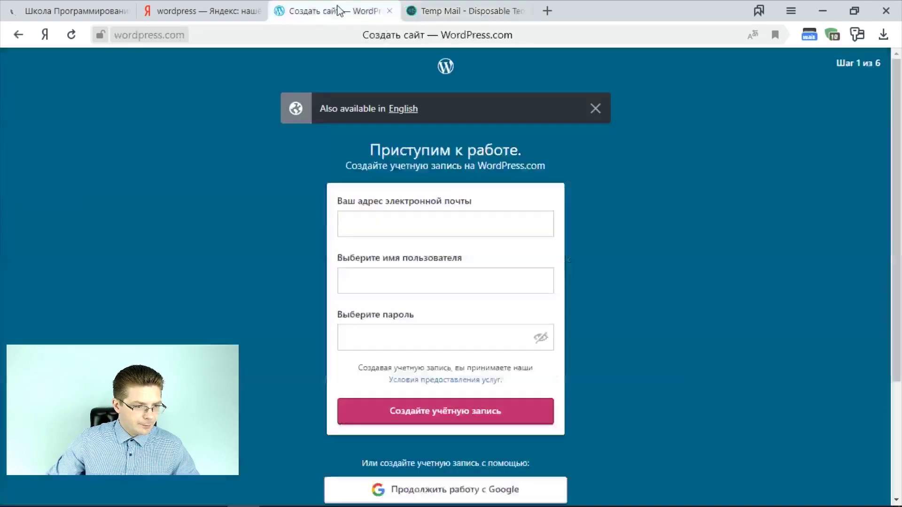
pyautogui.click(367, 226)
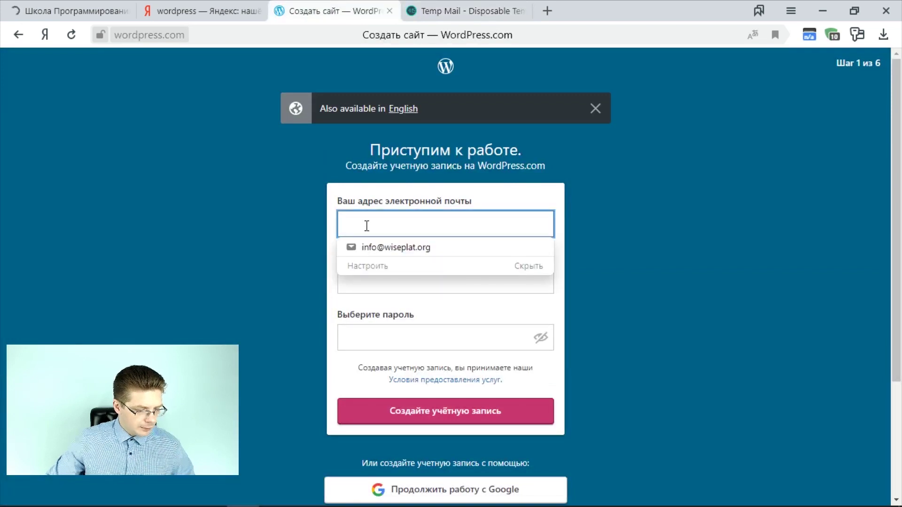
pyautogui.hotkey('ctrl', 'v')
# Fill in the username with the part of the temporary email address before the @ sign.
pyautogui.click(401, 283)
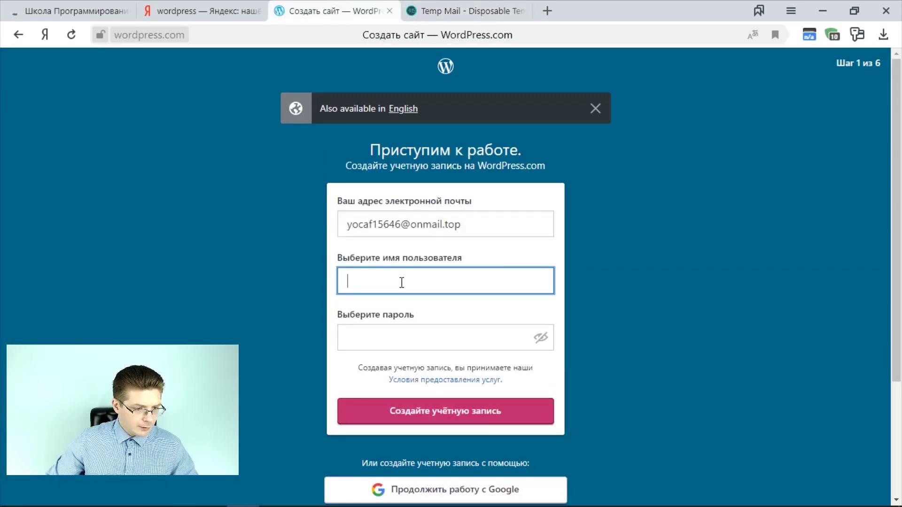
pyautogui.hotkey('ctrl', 'v')
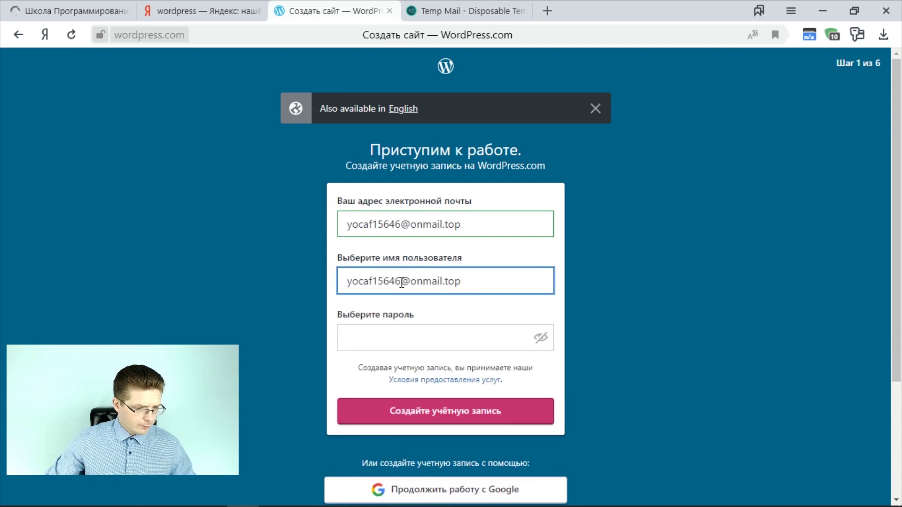
pyautogui.moveTo(401, 283); pyautogui.dragTo(485, 280)
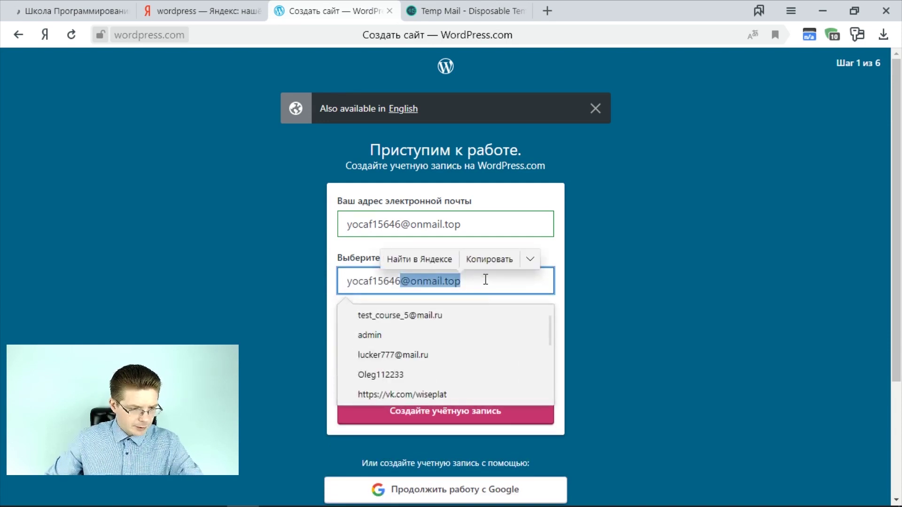
pyautogui.press('BackSpace')
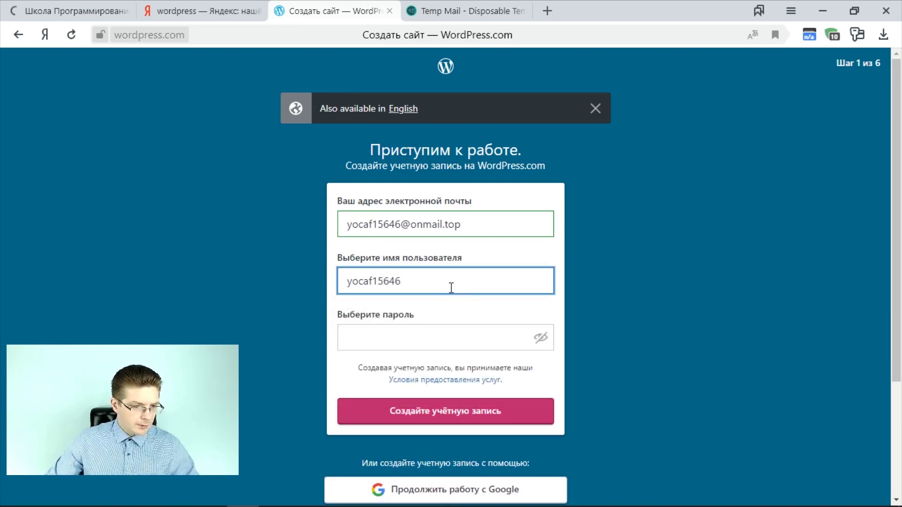
# Try to create the WordPress.com account with a chosen account password.
pyautogui.click(394, 339)
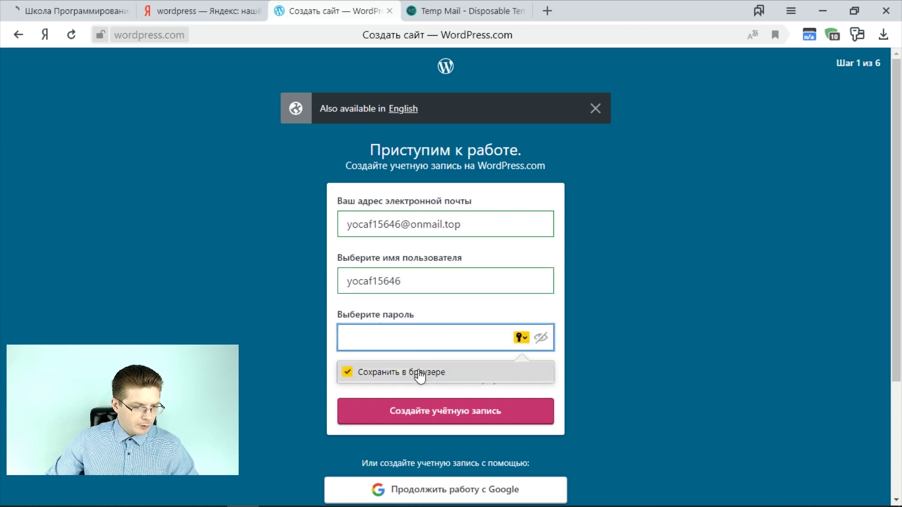
pyautogui.write('•')
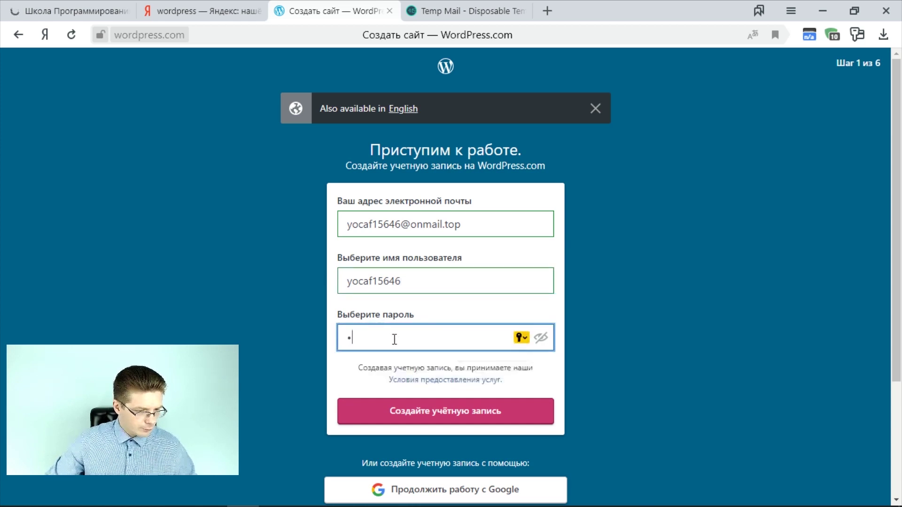
pyautogui.write('••••••')
pyautogui.click(429, 412)
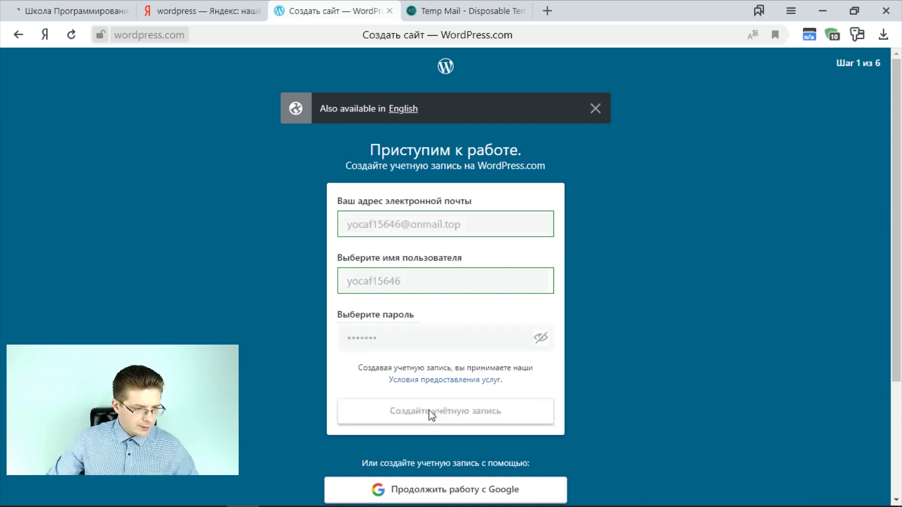
# Enter a longer account password and submit the registration form.
pyautogui.click(408, 334)
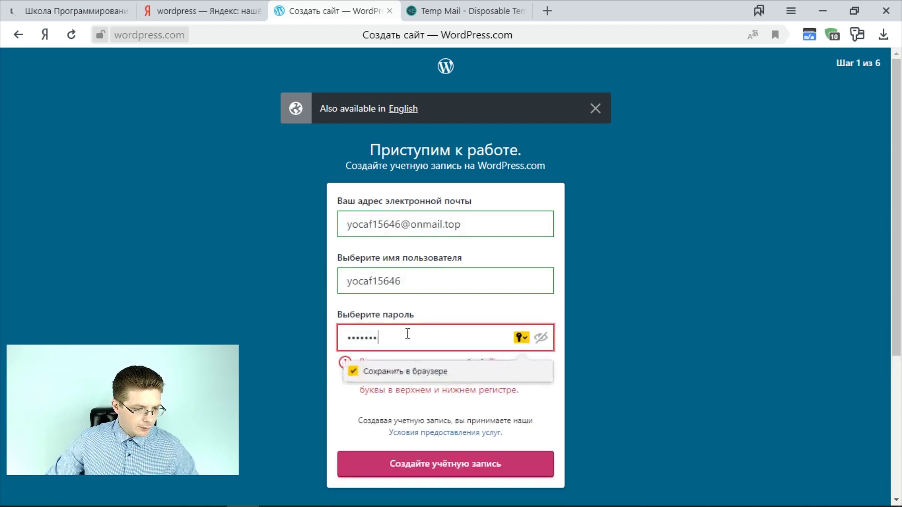
pyautogui.write('•••••••')
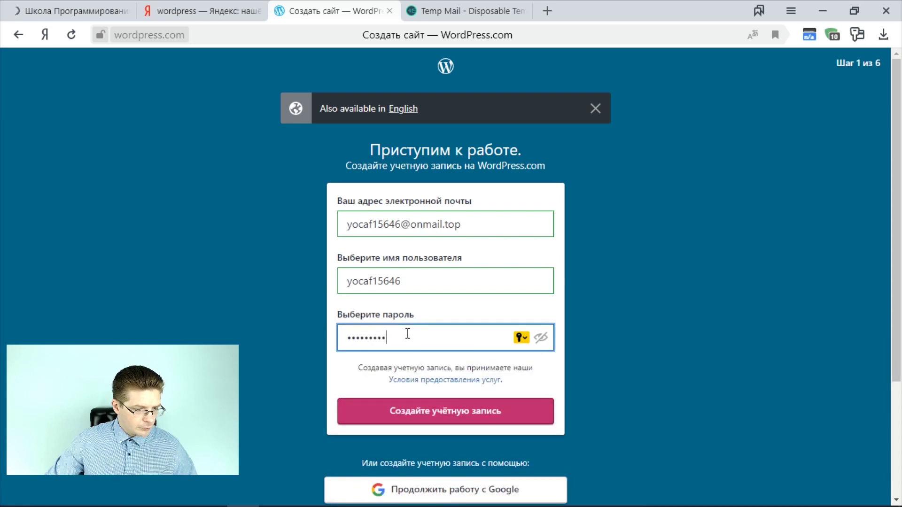
pyautogui.click(433, 413)
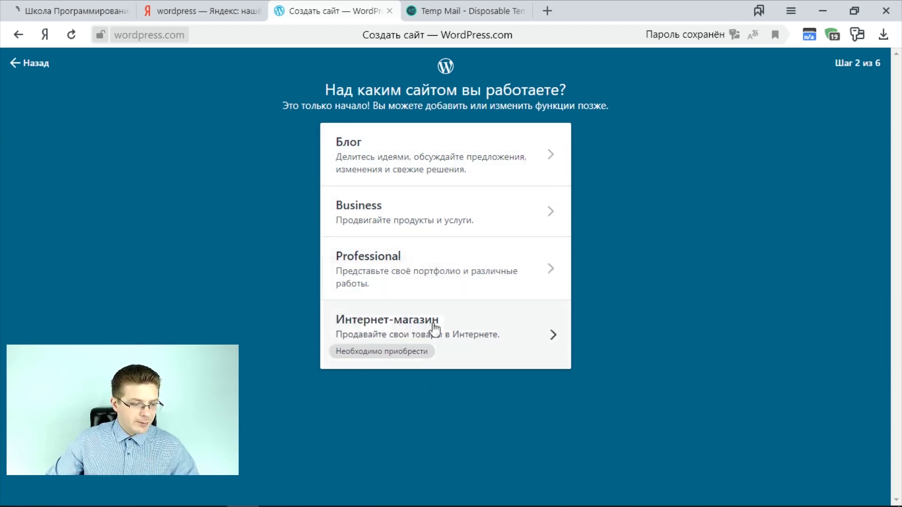
# Choose Блог as the site type and Ведение блога as the blog topic, then continue to the site name step.
pyautogui.click(498, 157)
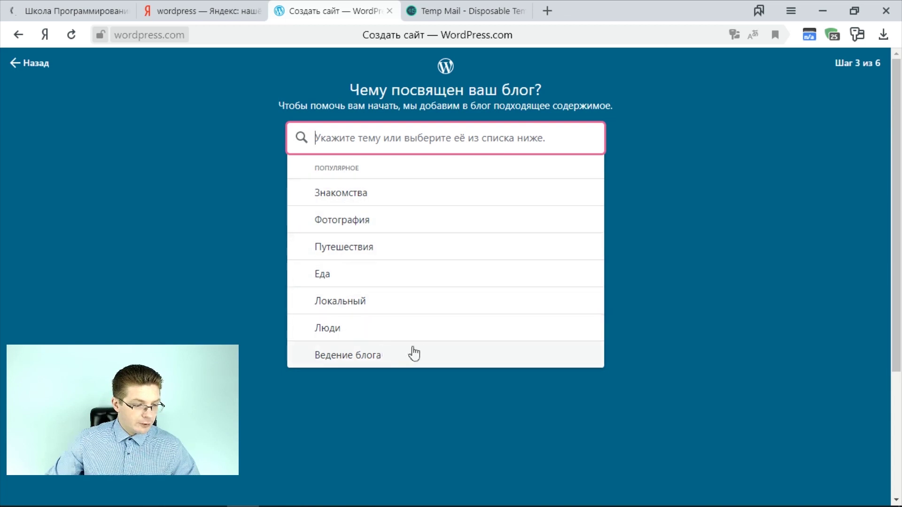
pyautogui.click(454, 357)
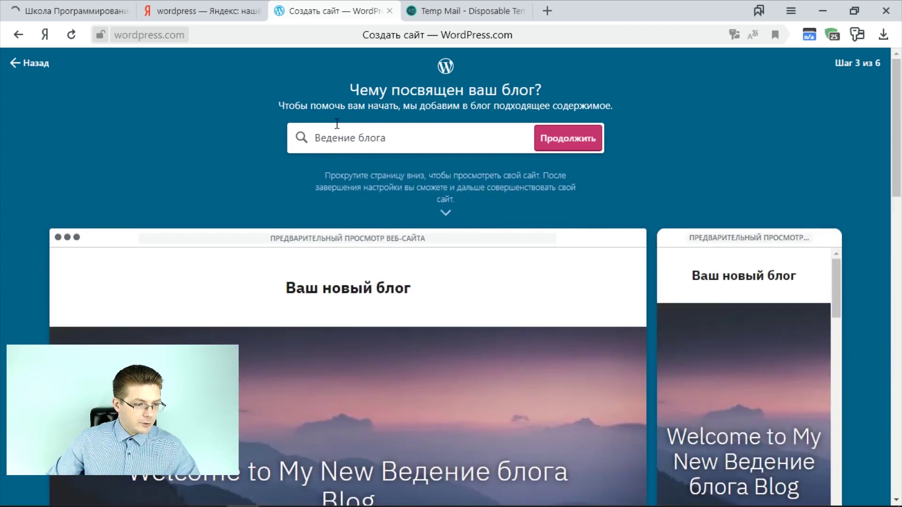
pyautogui.scroll(-4, 539, 242)
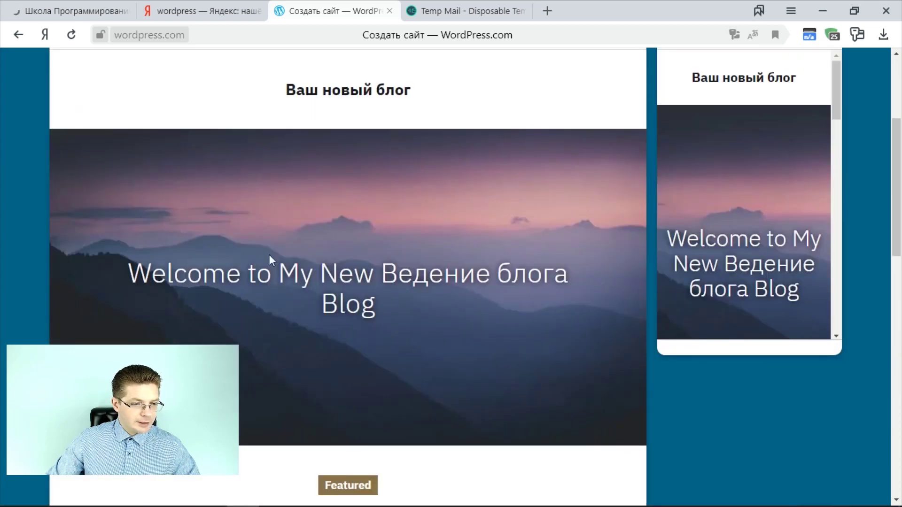
pyautogui.scroll(-15, 417, 207)
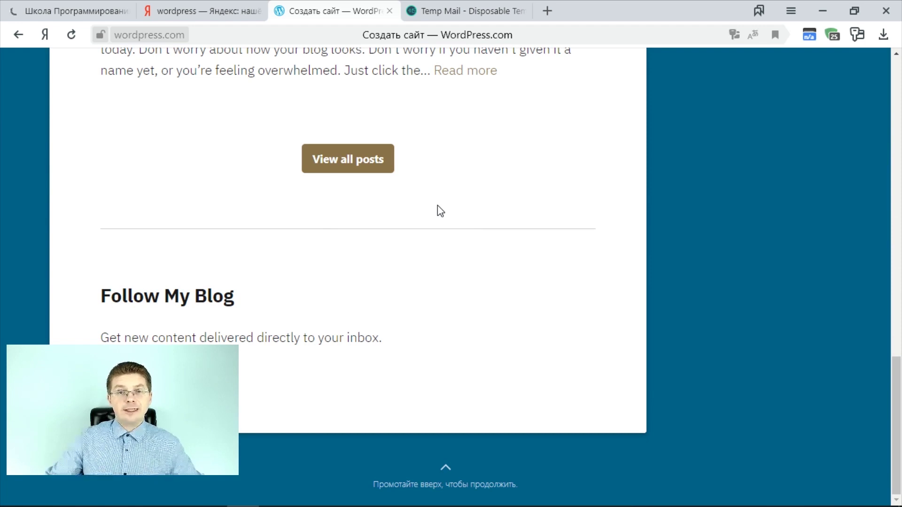
pyautogui.scroll(15, 383, 155)
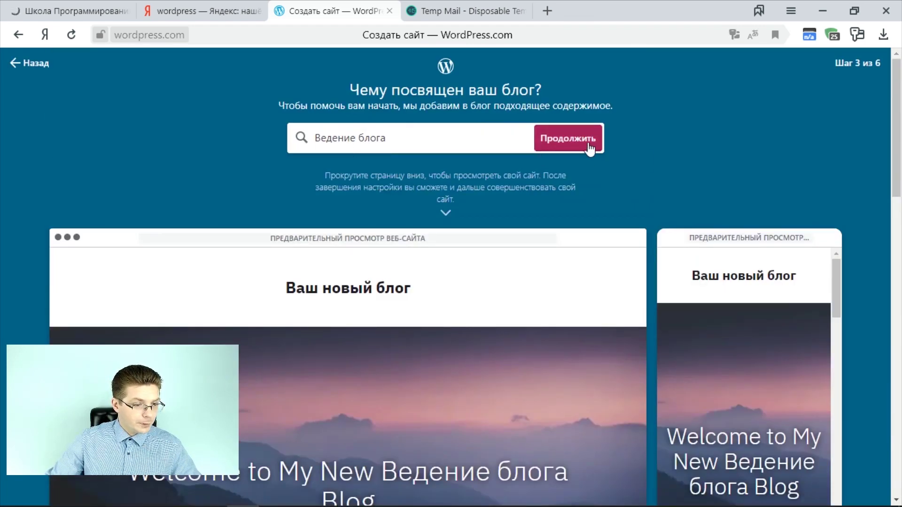
pyautogui.click(573, 144)
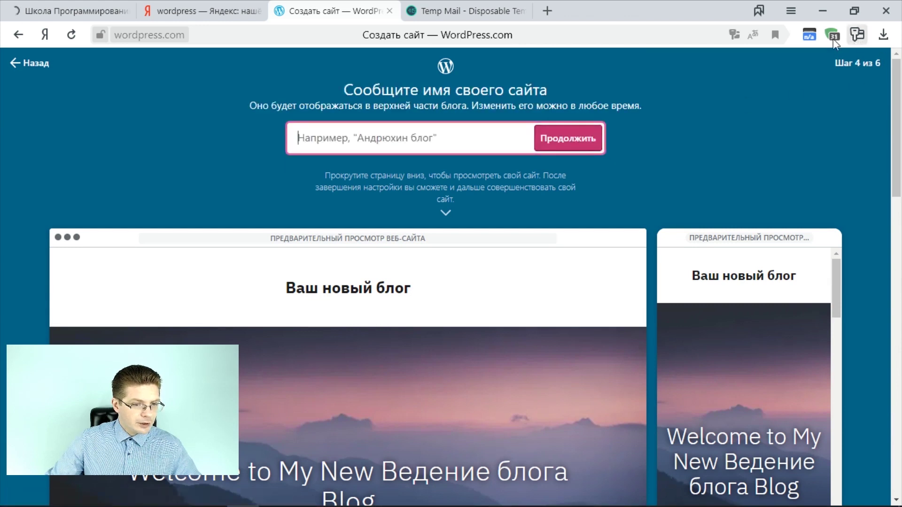
# Enter «Наш блог о путешествиях» as the site name.
pyautogui.click(379, 137)
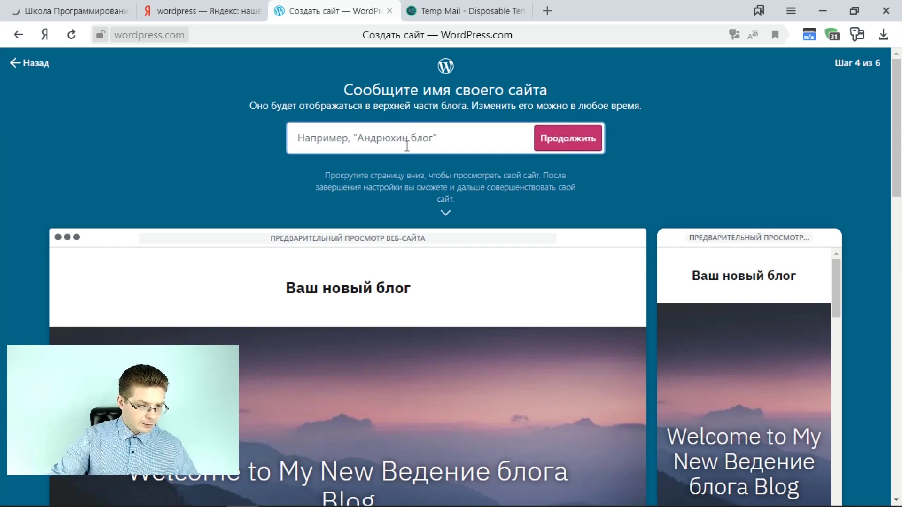
pyautogui.write('На')
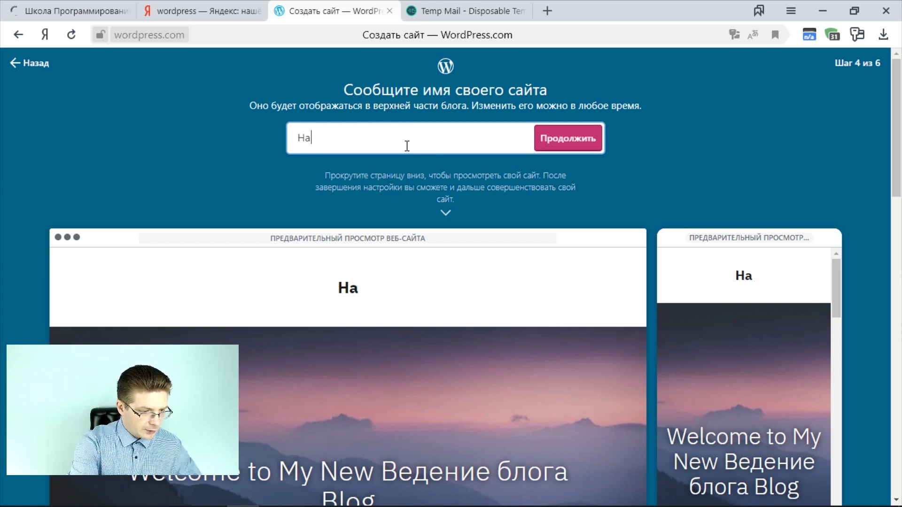
pyautogui.write('ш бло')
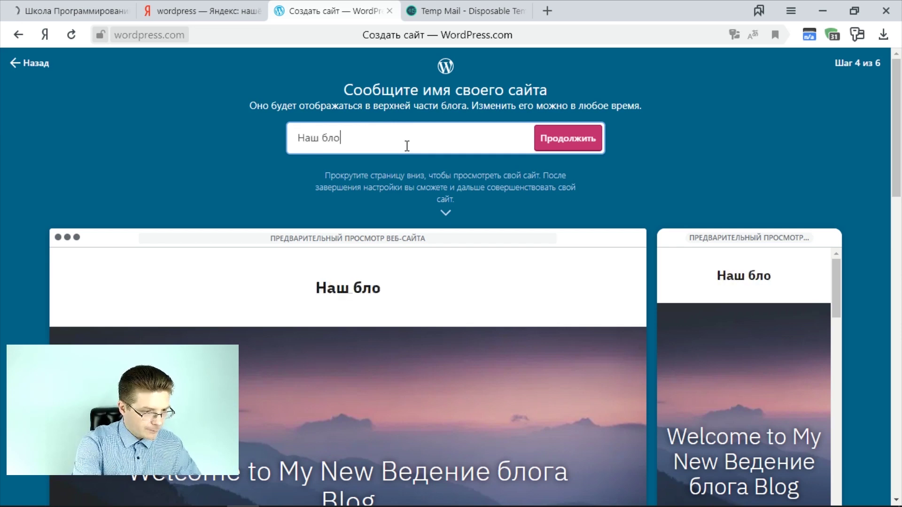
pyautogui.write('г о ')
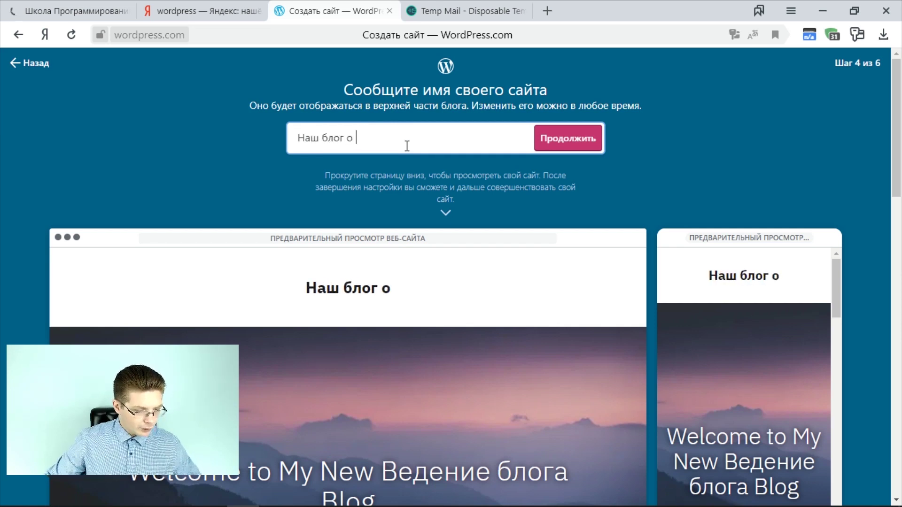
pyautogui.write('путеше')
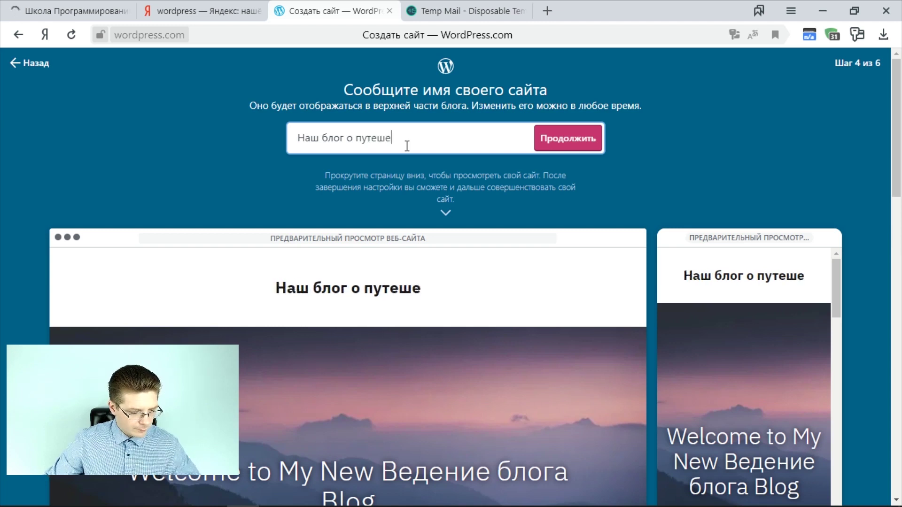
pyautogui.write('ствиях')
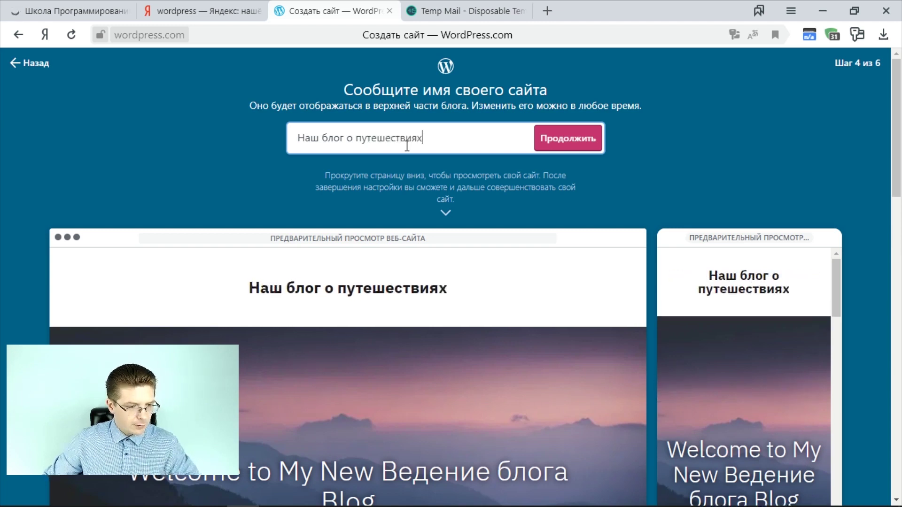
# Confirm the site name and search for a domain with the keyword «myadventure».
pyautogui.click(584, 141)
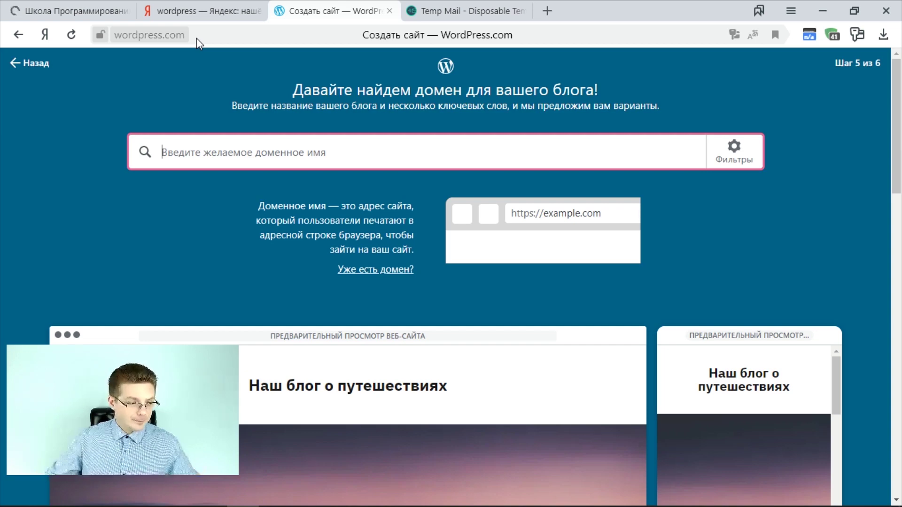
pyautogui.scroll(-2, 338, 195)
pyautogui.scroll(-7, 362, 198)
pyautogui.scroll(9, 372, 203)
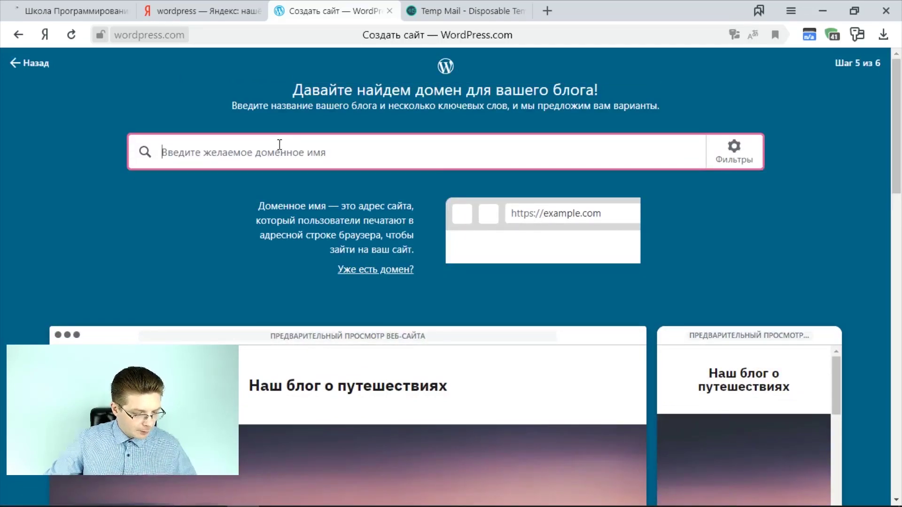
pyautogui.write('mu')
pyautogui.press('BackSpace')
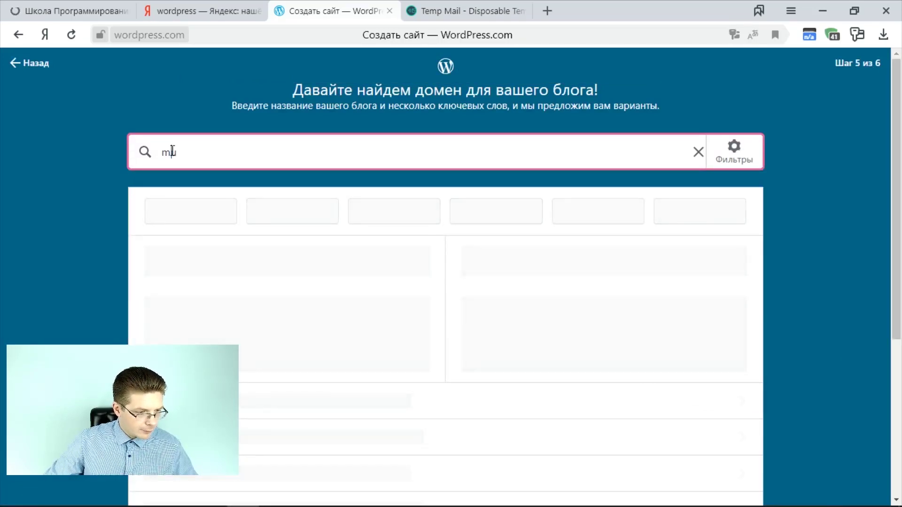
pyautogui.write('ya')
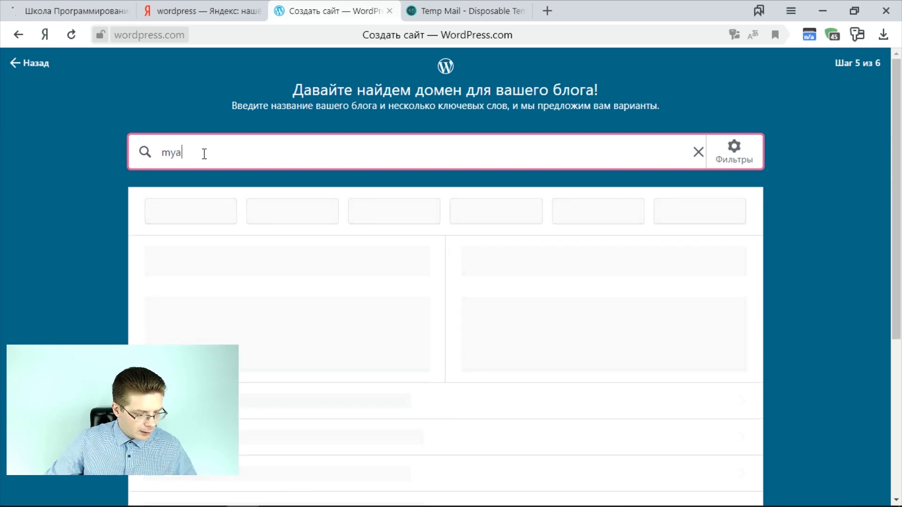
pyautogui.write('dventure')
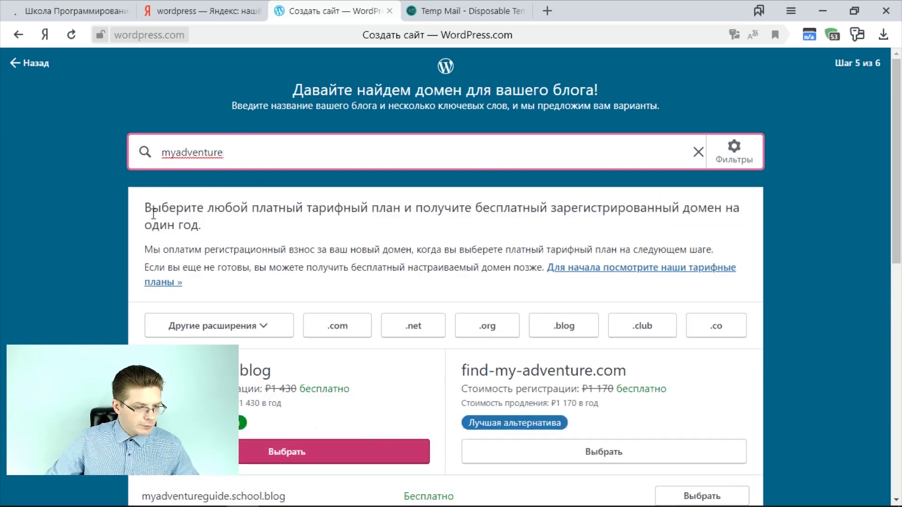
# Choose the free domain myadventureguide.school.blog as the blog's address.
pyautogui.scroll(-3, 165, 269)
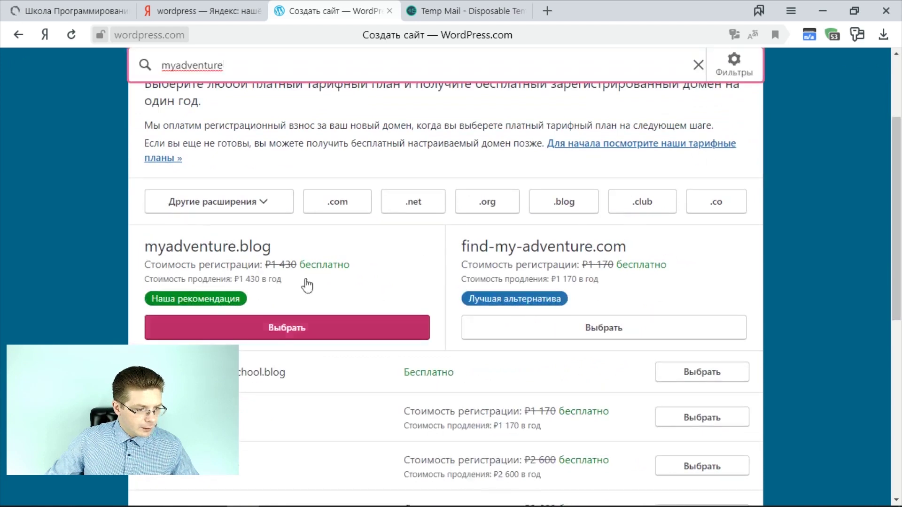
pyautogui.scroll(-4, 470, 325)
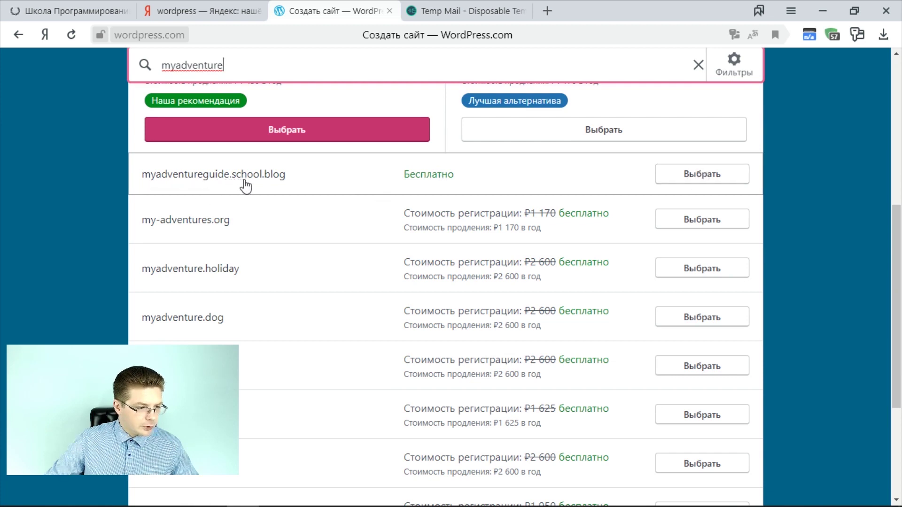
pyautogui.click(691, 183)
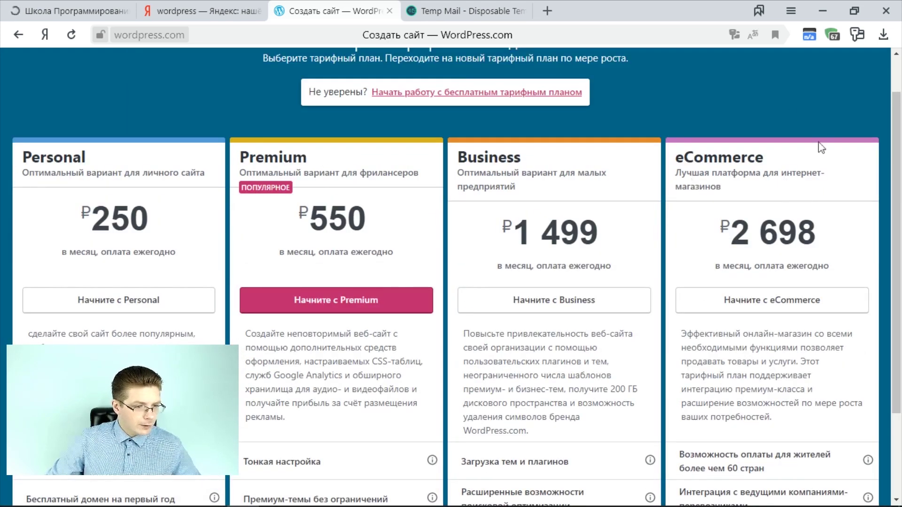
# Compare the paid plans and start the site with the free plan.
pyautogui.scroll(1, 343, 280)
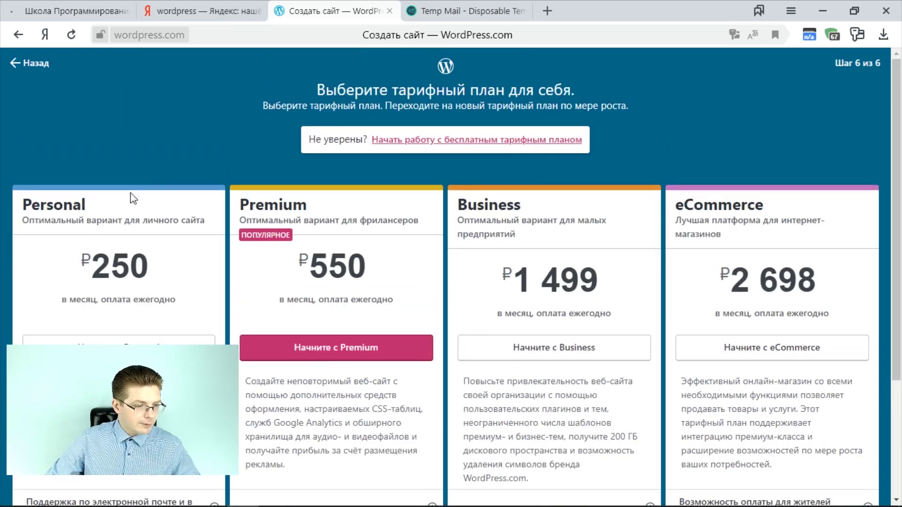
pyautogui.scroll(-3, 249, 329)
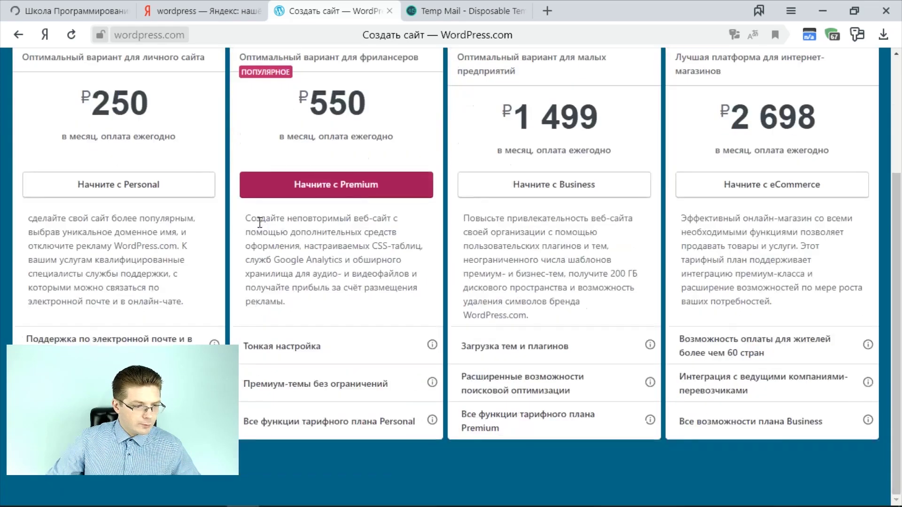
pyautogui.scroll(3, 261, 225)
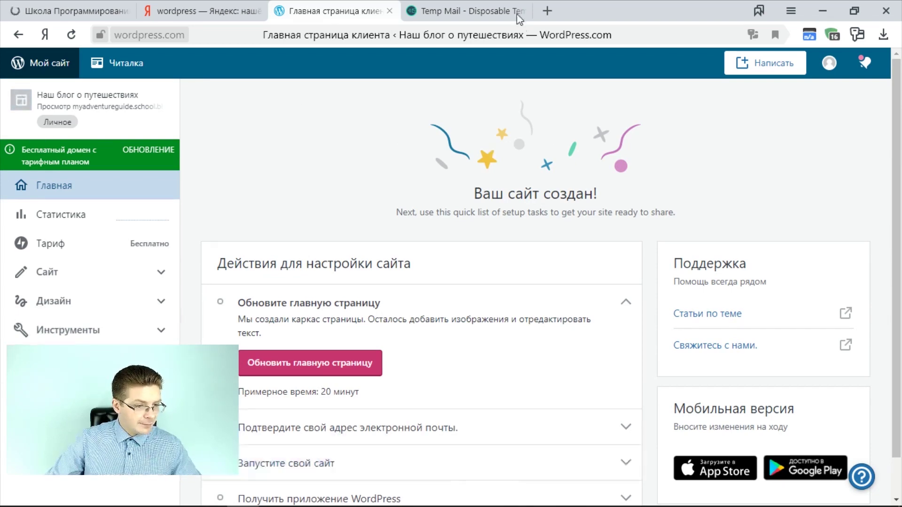
# Open the WordPress.com activation message in the Temp Mail inbox and confirm the account's email address.
pyautogui.click(449, 10)
pyautogui.scroll(-5, 433, 260)
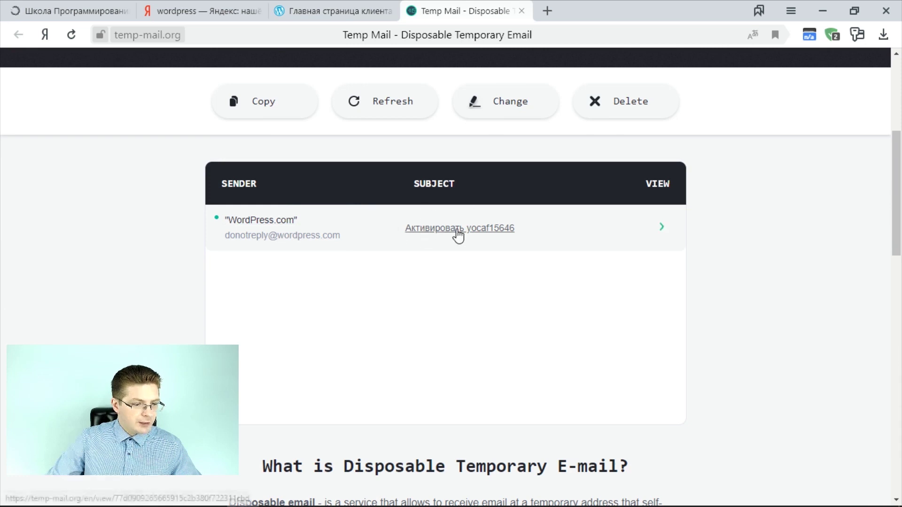
pyautogui.click(459, 234)
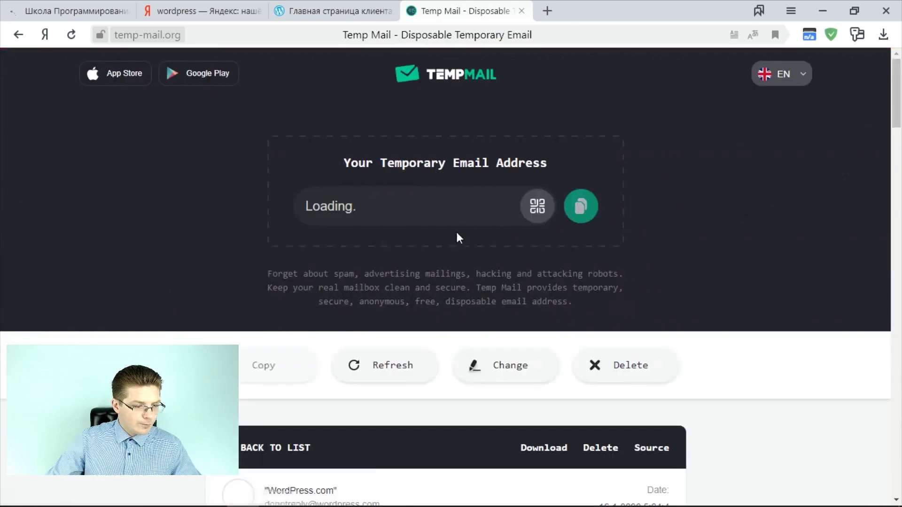
pyautogui.scroll(-10, 437, 261)
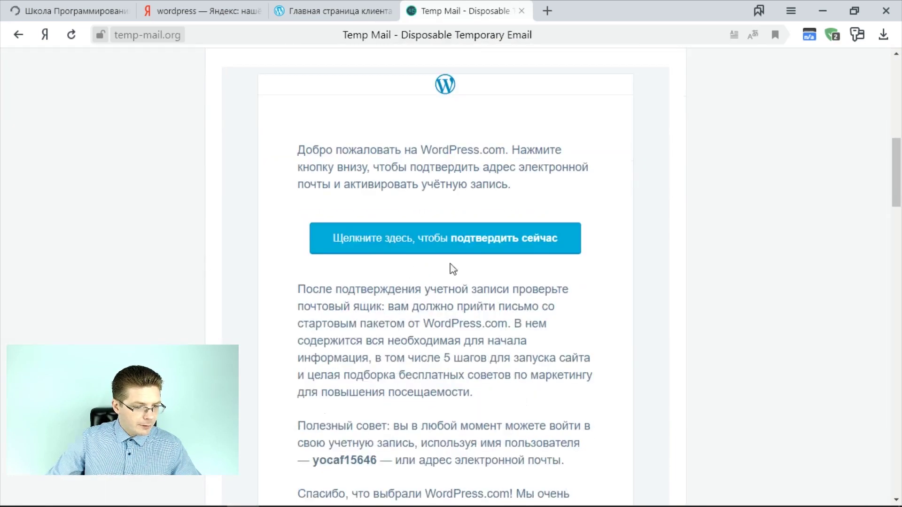
pyautogui.click(450, 244)
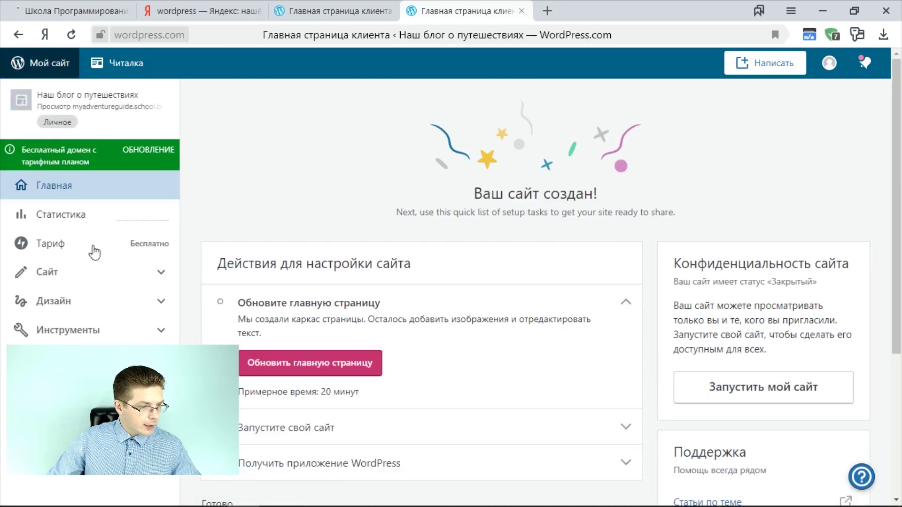
# Launch the site, skipping the domain purchase to keep myadventureguide.school.blog and continuing with the free plan.
pyautogui.scroll(-5, 451, 203)
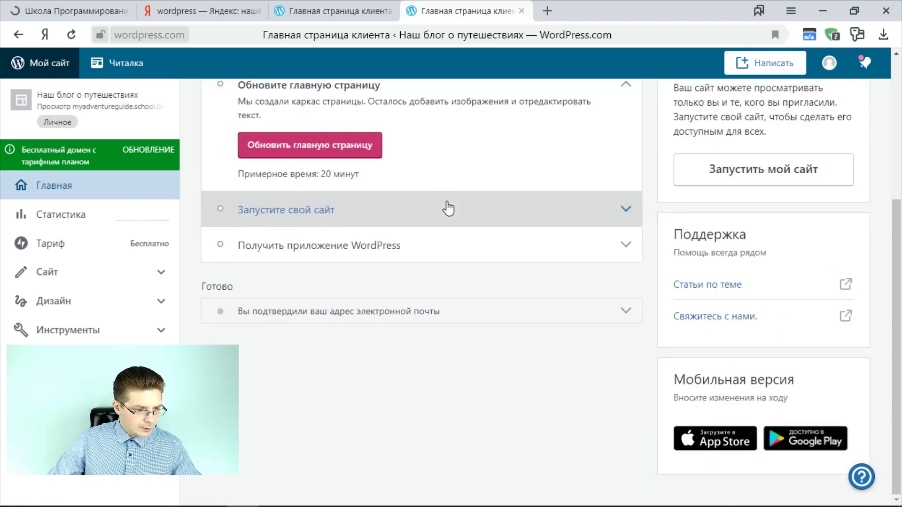
pyautogui.click(768, 180)
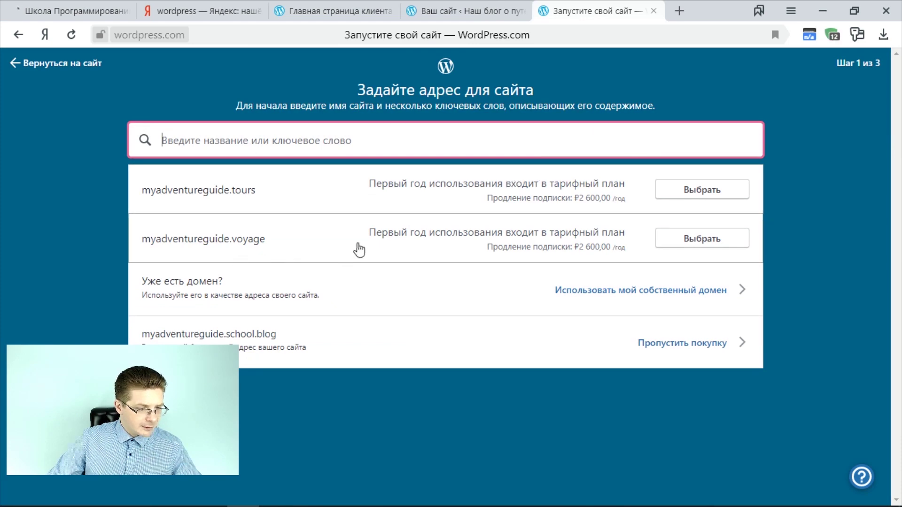
pyautogui.click(712, 346)
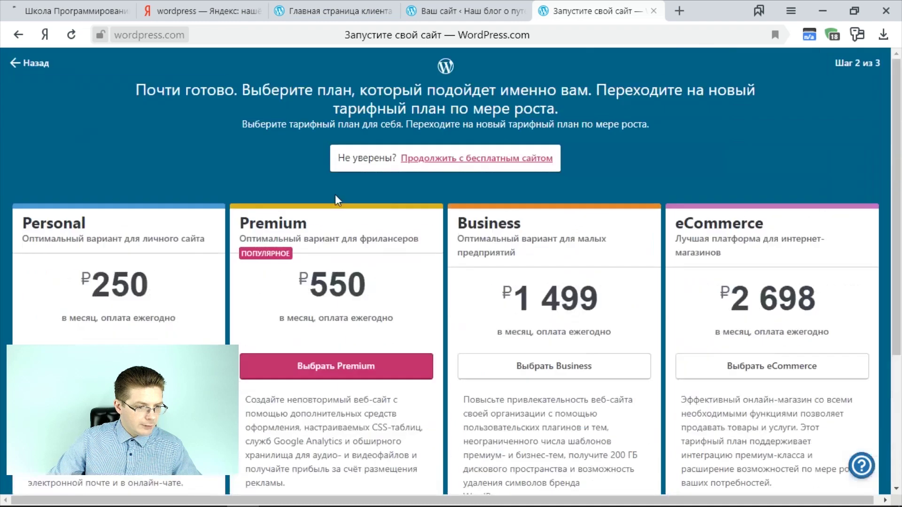
pyautogui.click(470, 158)
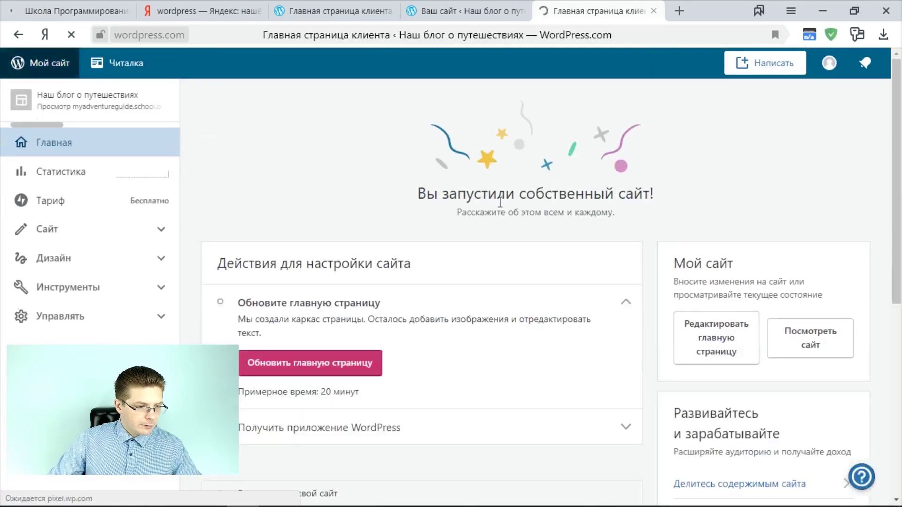
# Close the surplus browser tabs, open the launched blog and look through its home page from header to footer.
pyautogui.click(521, 11)
pyautogui.click(521, 11)
pyautogui.click(789, 151)
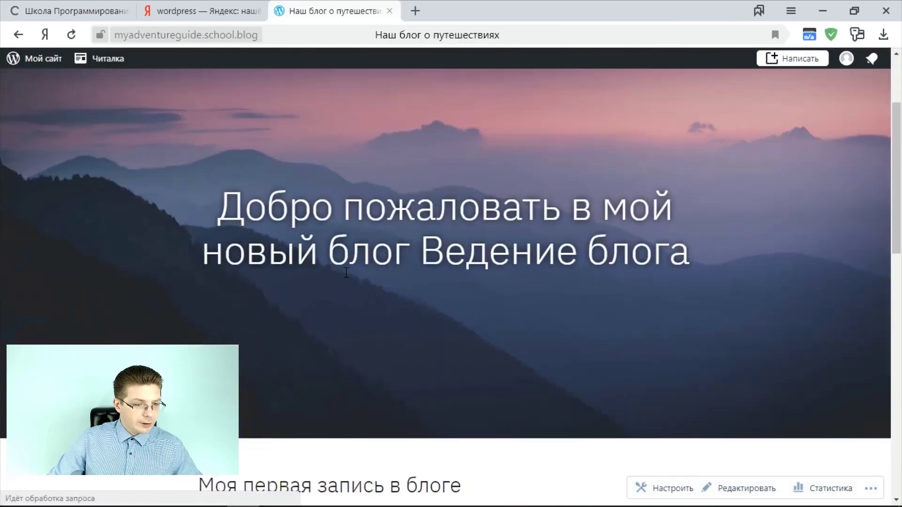
pyautogui.scroll(-15, 347, 273)
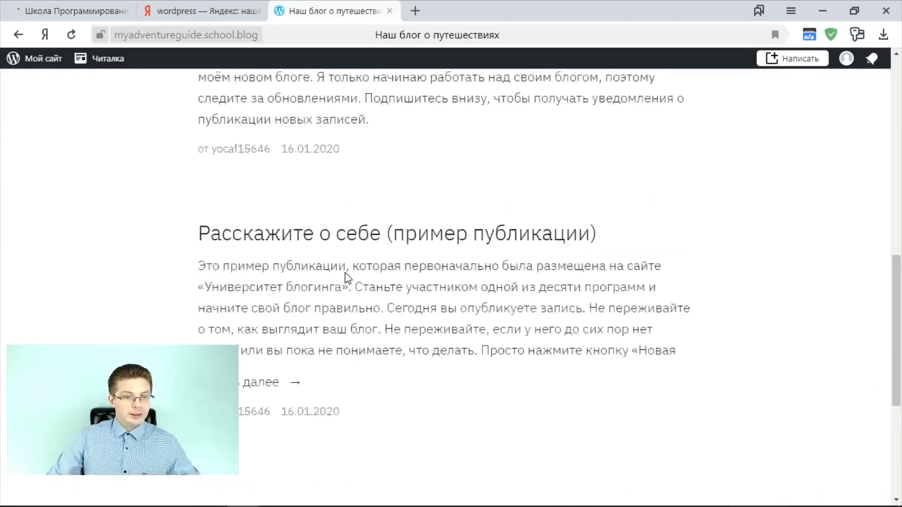
pyautogui.scroll(5, 347, 277)
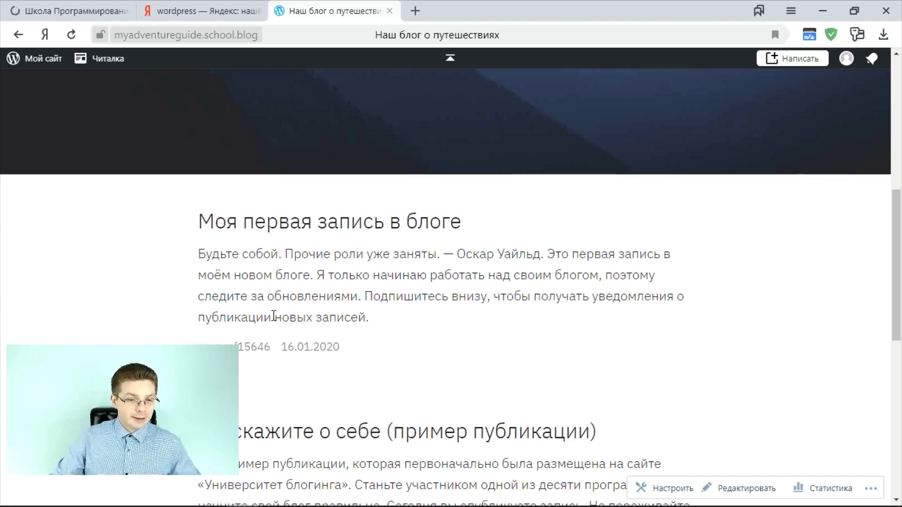
pyautogui.scroll(-10, 276, 316)
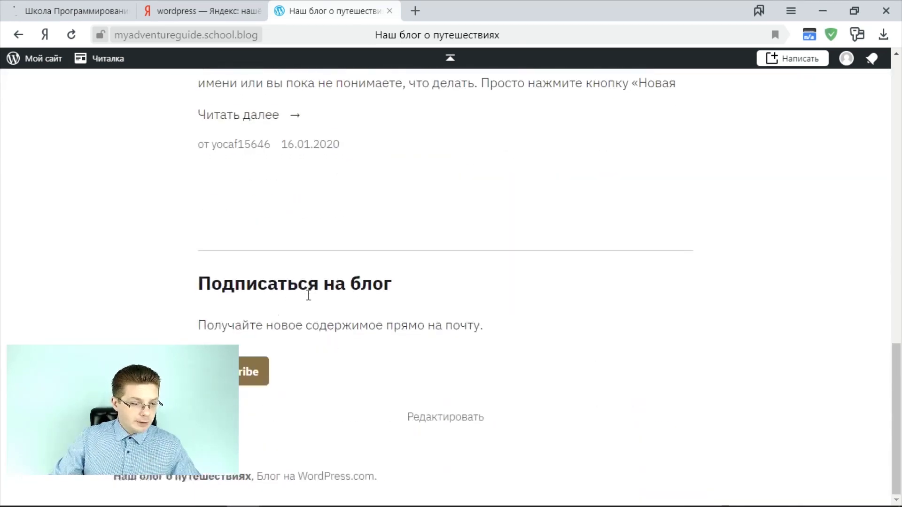
pyautogui.scroll(7, 323, 318)
pyautogui.scroll(8, 359, 374)
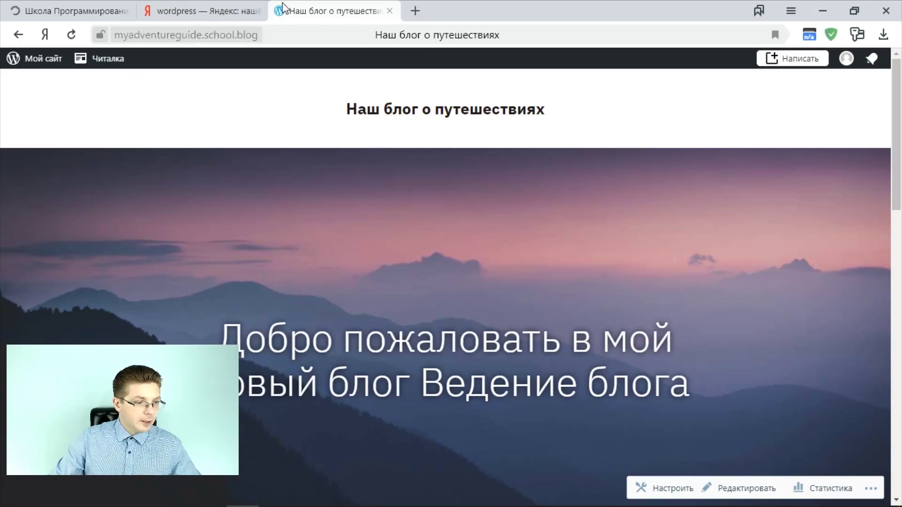
# Return to the site's dashboard and open the Темы gallery in the Дизайн section.
pyautogui.click(34, 61)
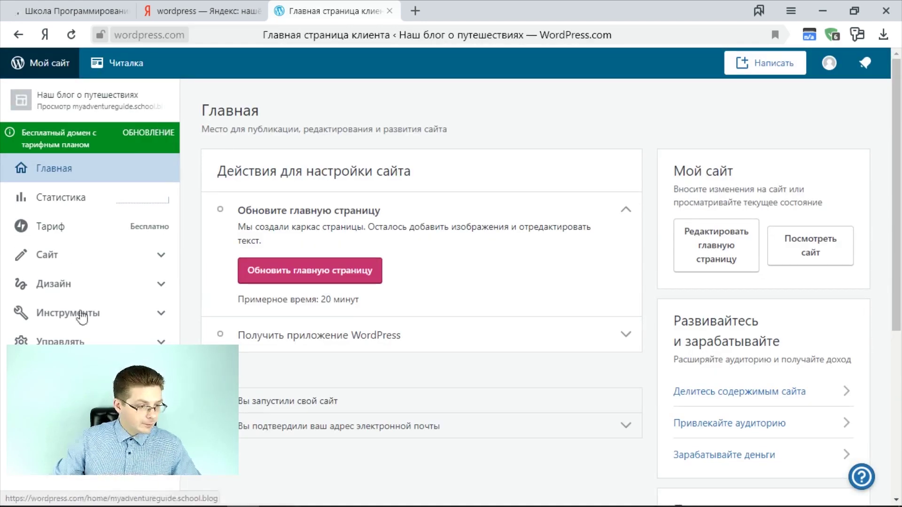
pyautogui.click(86, 286)
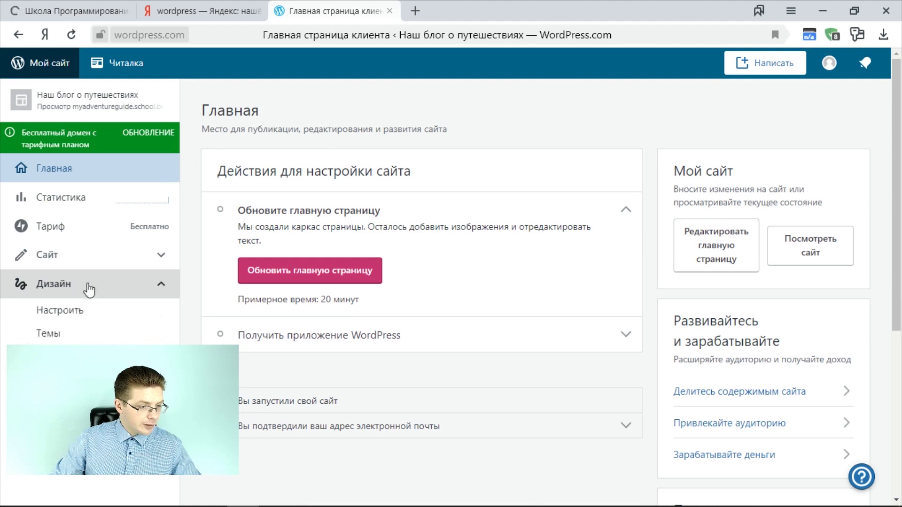
pyautogui.click(60, 334)
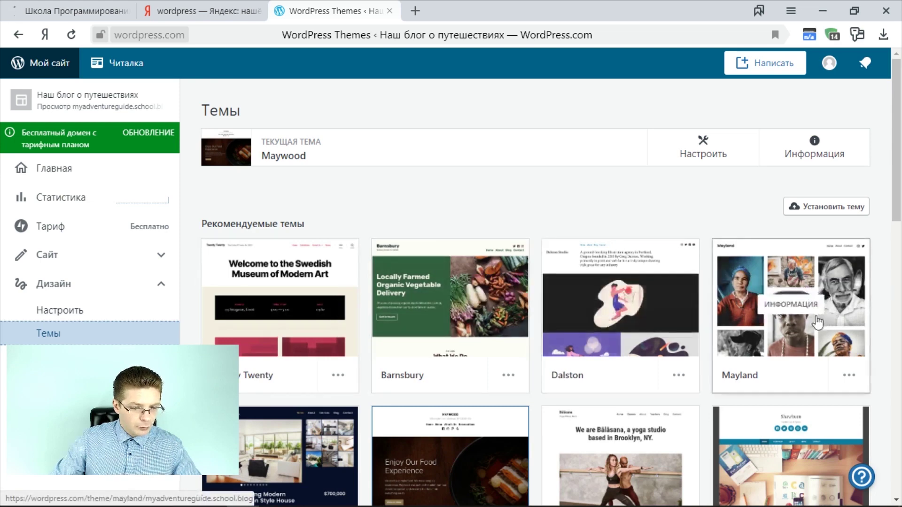
# Activate the free Stow theme for the blog and refresh the live site to view the new design.
pyautogui.scroll(-12, 564, 282)
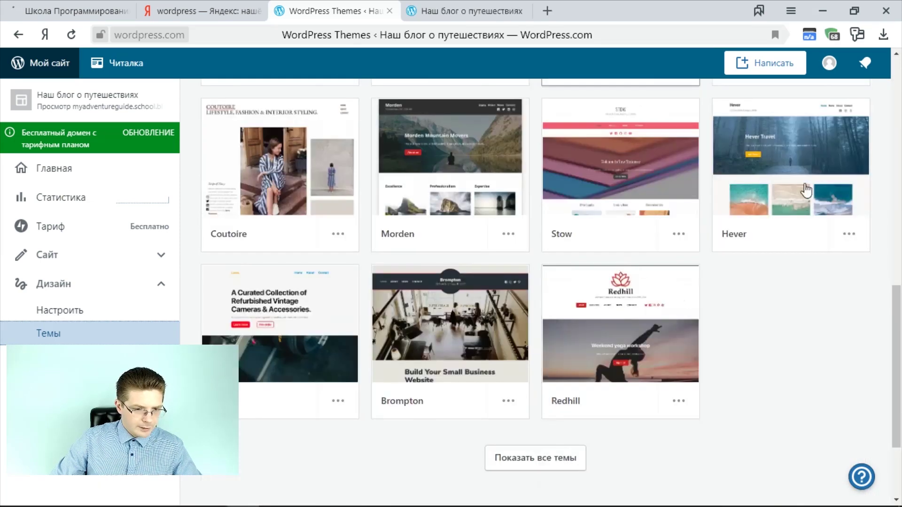
pyautogui.click(559, 190)
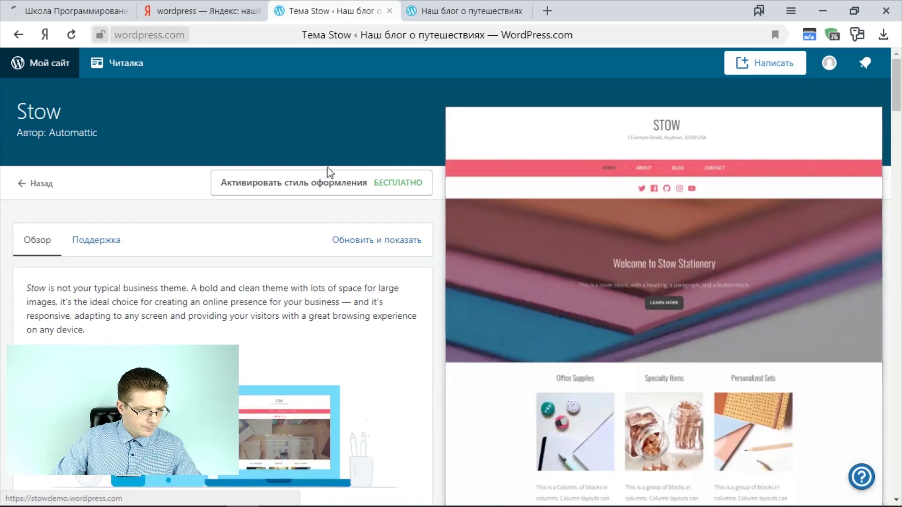
pyautogui.click(281, 175)
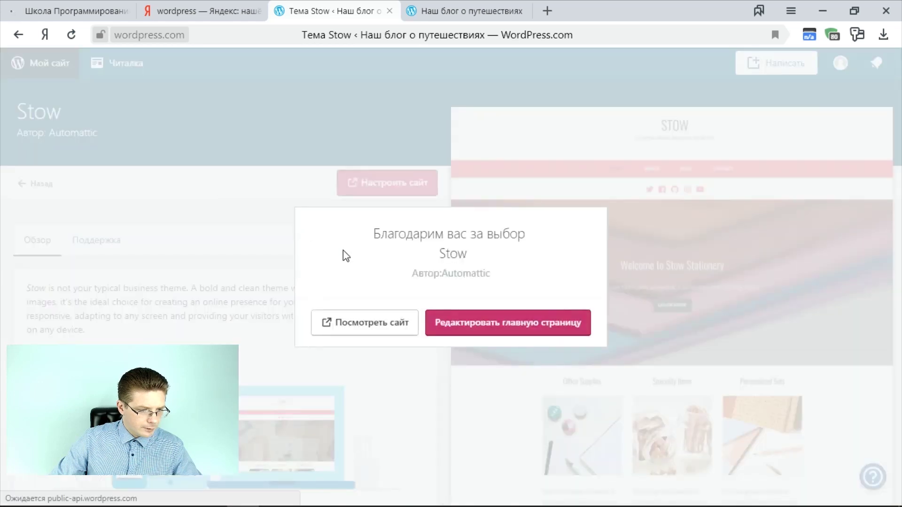
pyautogui.click(475, 324)
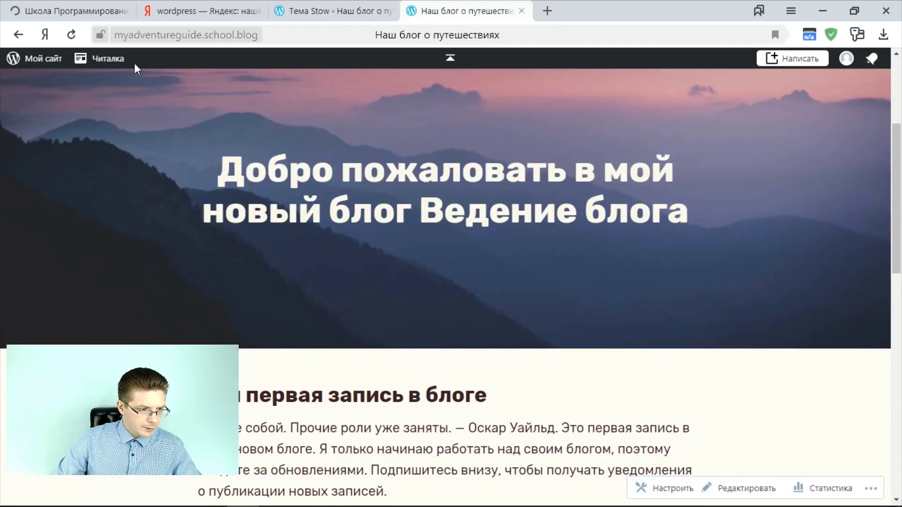
pyautogui.click(71, 34)
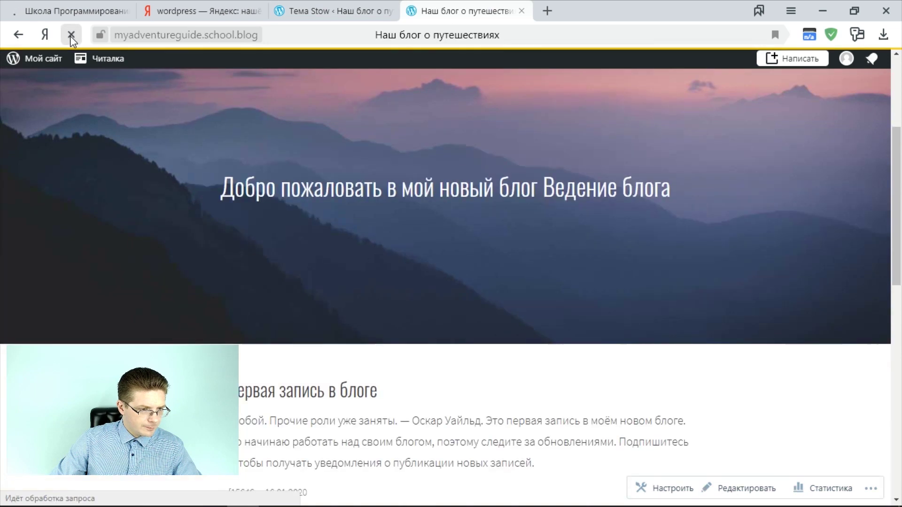
# Return to the site's dashboard and expand the Инструменты section to look over its options.
pyautogui.hotkey('ctrl', 'shift', 'Tab')
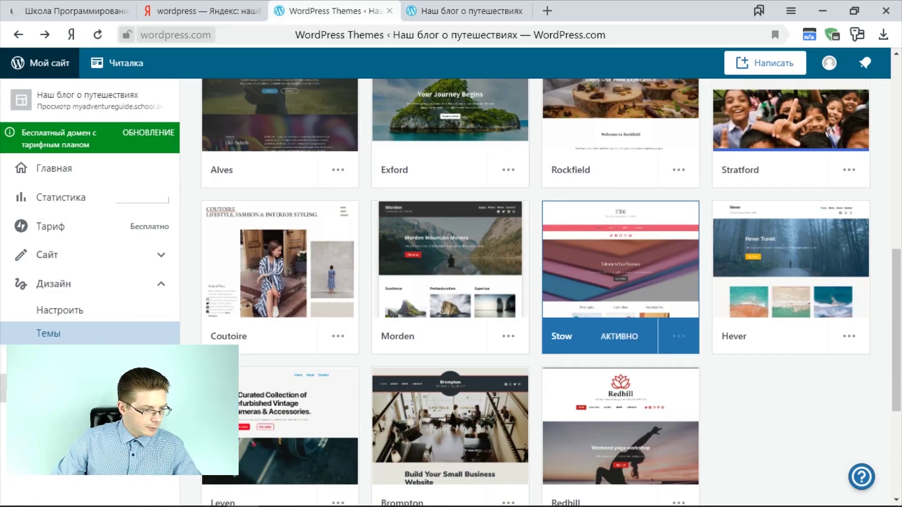
pyautogui.scroll(-1, 102, 284)
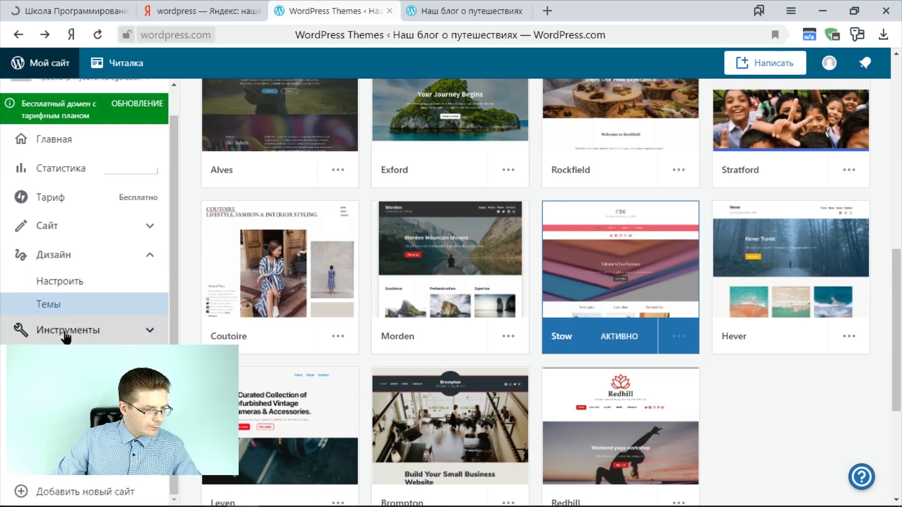
pyautogui.click(107, 334)
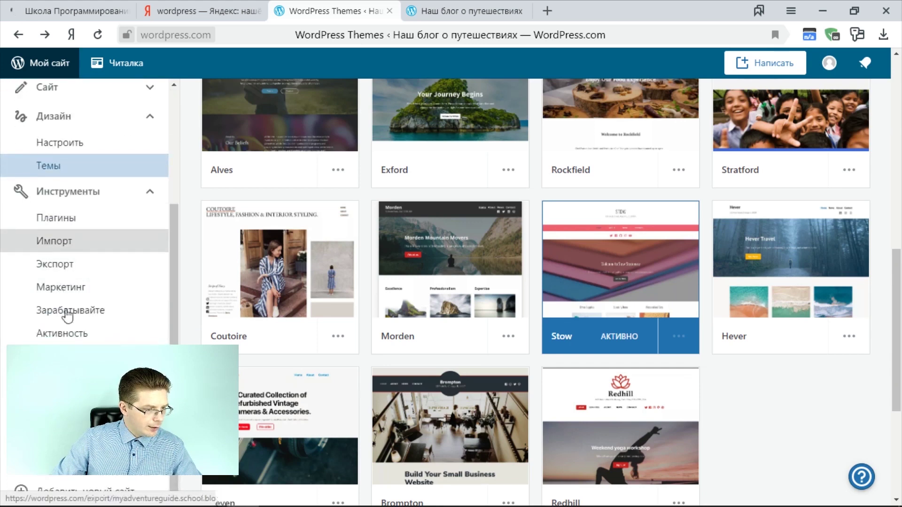
# Expand the Сайт section and look through the blog's Страницы and Записи lists.
pyautogui.scroll(5, 66, 329)
pyautogui.click(66, 256)
pyautogui.click(76, 282)
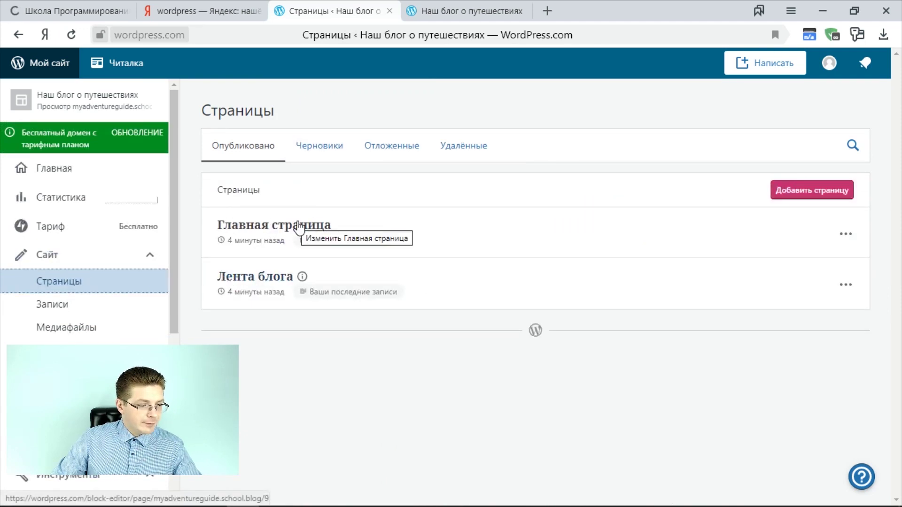
pyautogui.click(116, 305)
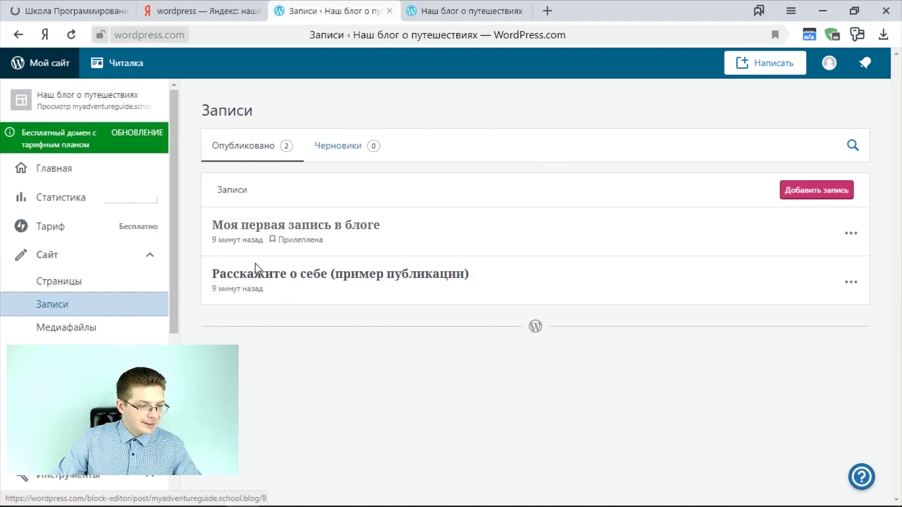
# Switch to the live blog and examine the two published posts on its home page.
pyautogui.click(475, 11)
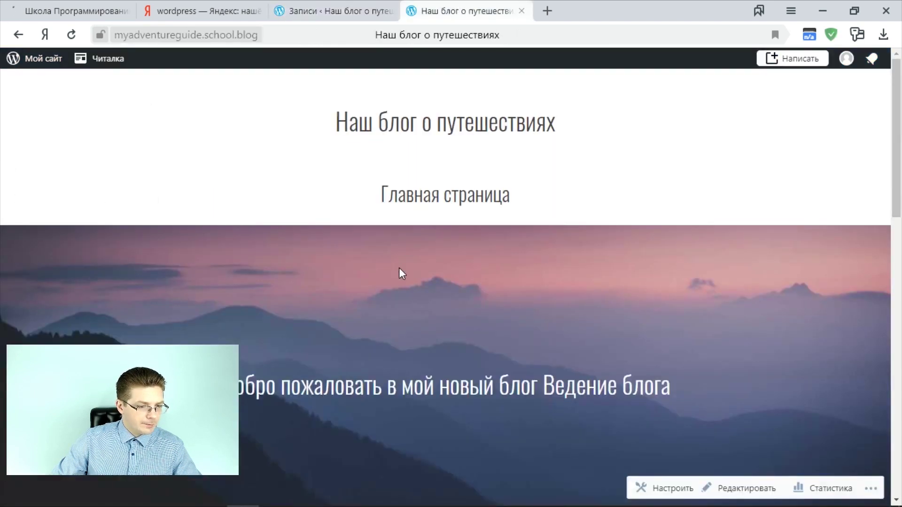
pyautogui.scroll(-8, 399, 268)
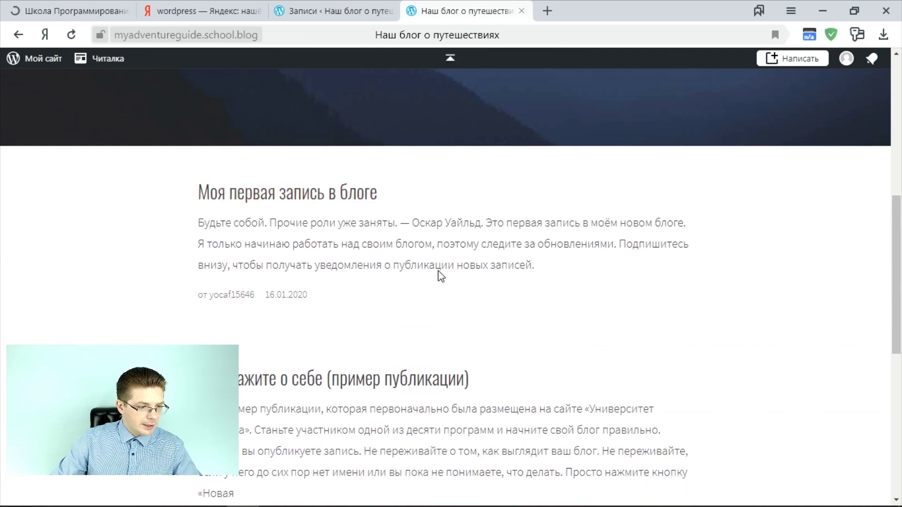
pyautogui.scroll(-4, 448, 238)
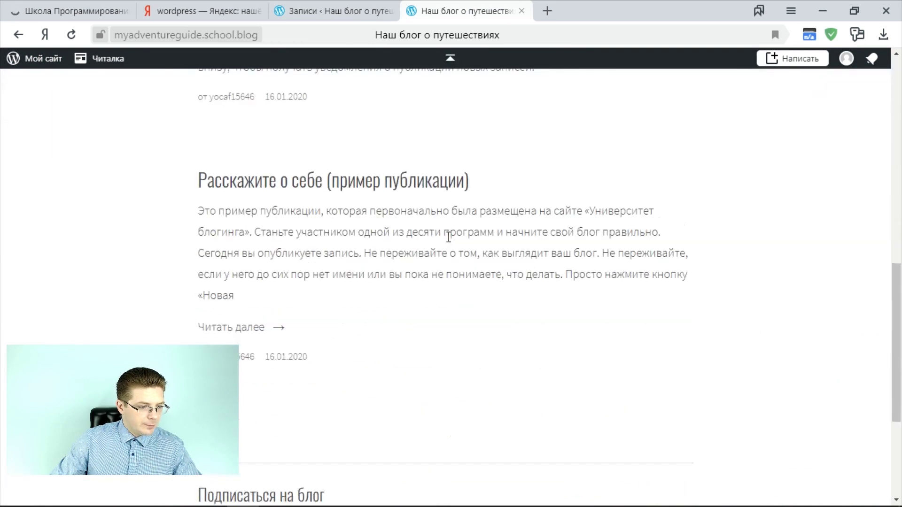
# Add a new post from the dashboard's Записи list and title it "Мы на море".
pyautogui.click(374, 16)
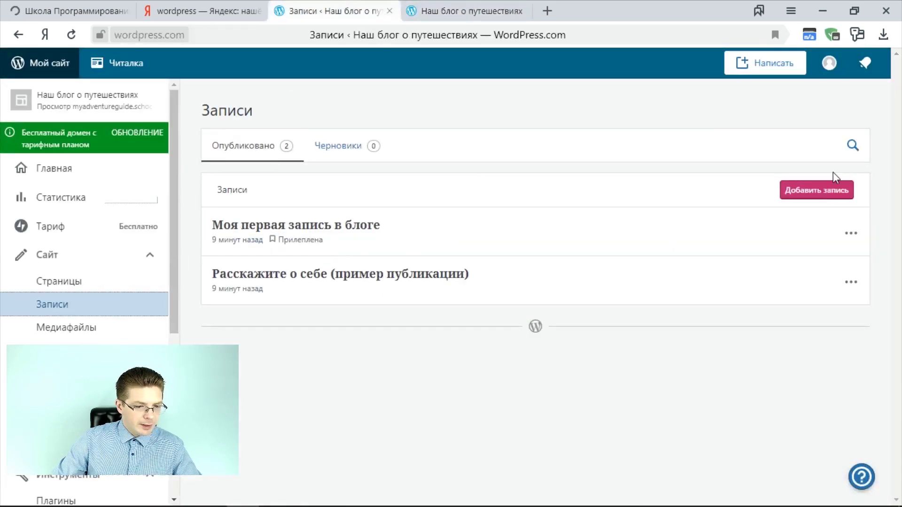
pyautogui.click(816, 192)
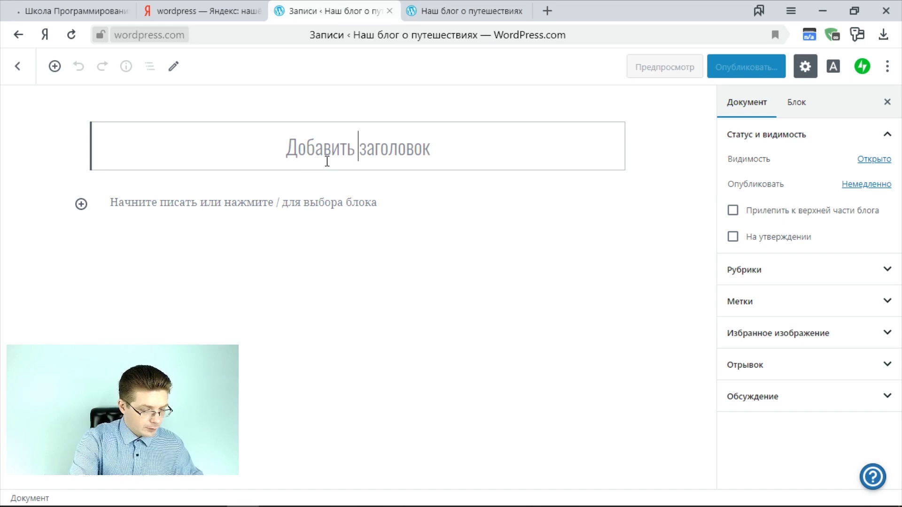
pyautogui.write('yf')
pyautogui.press('BackSpace')
pyautogui.press('BackSpace')
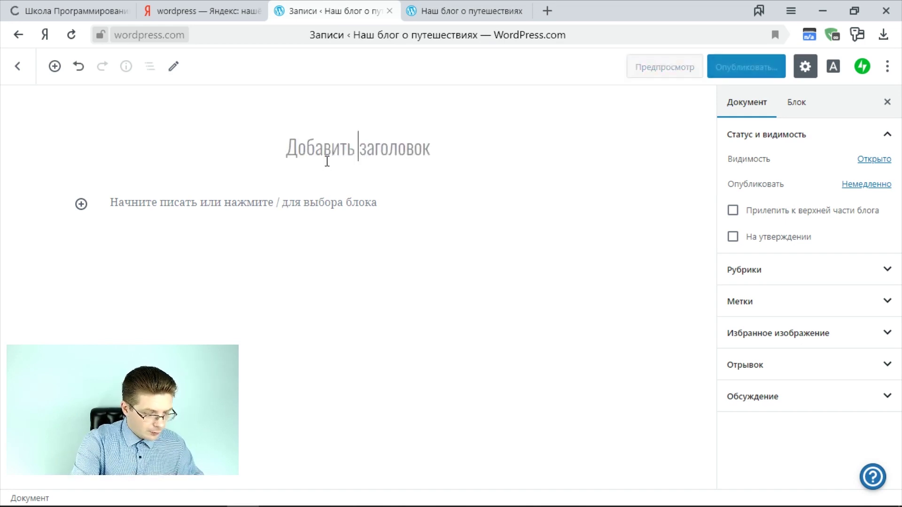
pyautogui.write('Мы на ')
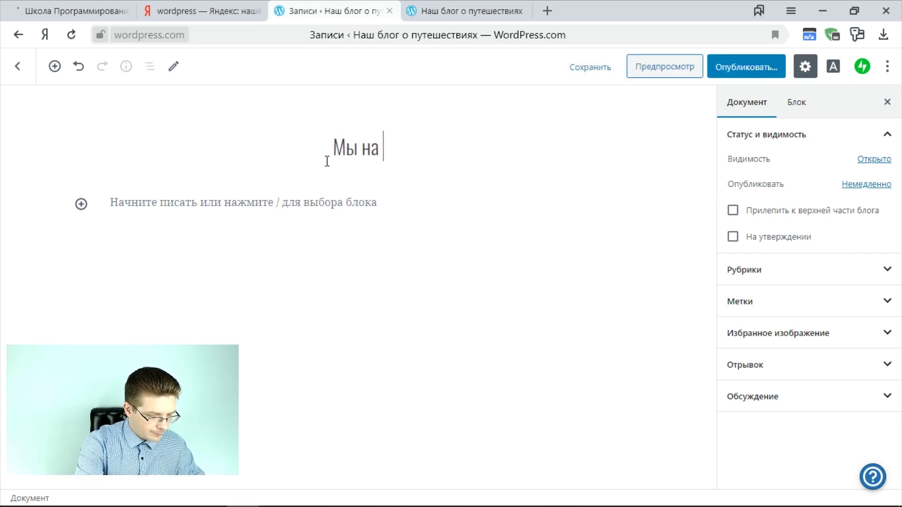
pyautogui.write('море')
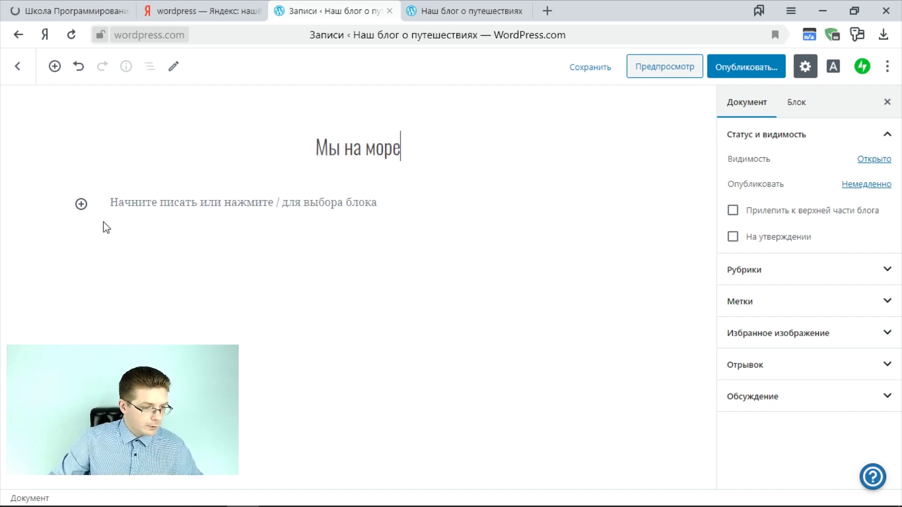
# Fill the post body with one paragraph of the placeholder word "текст" repeated over about eight lines.
pyautogui.click(129, 202)
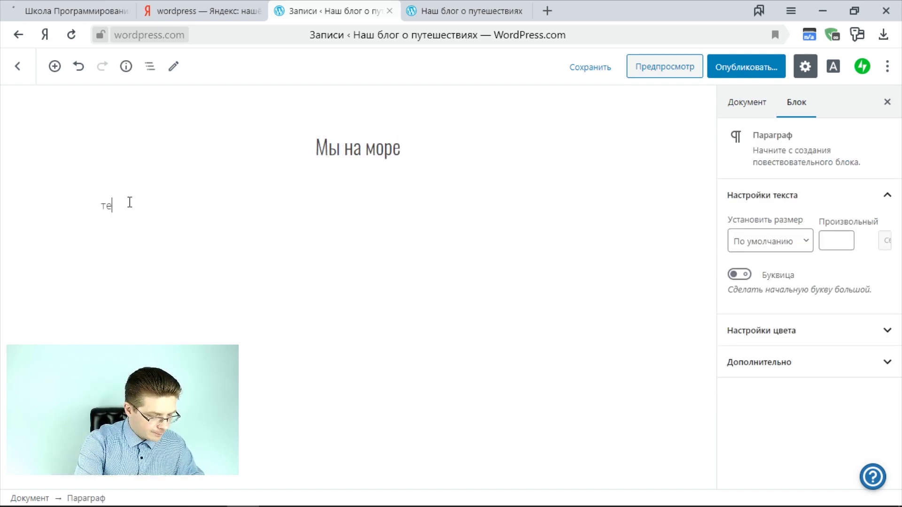
pyautogui.write('текст')
pyautogui.doubleClick(130, 203)
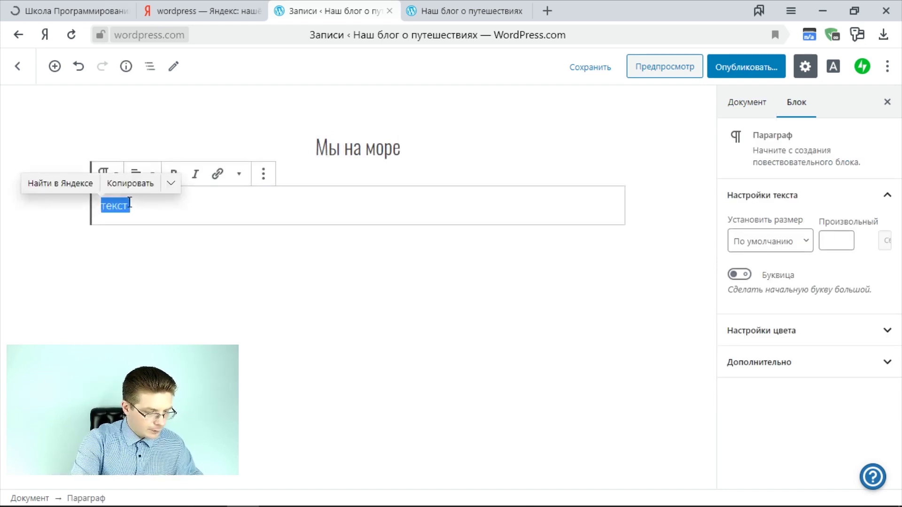
pyautogui.click(88, 190)
pyautogui.write('текст')
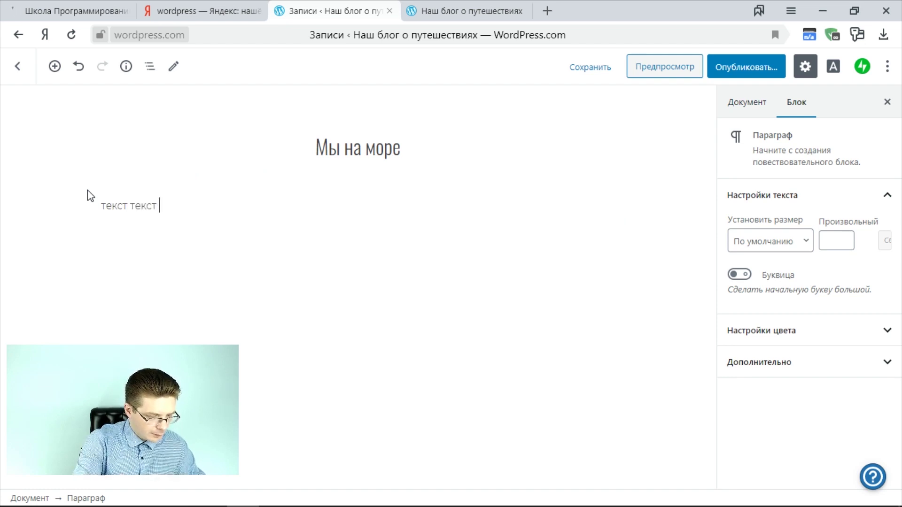
pyautogui.hotkey('ctrl', 'a')
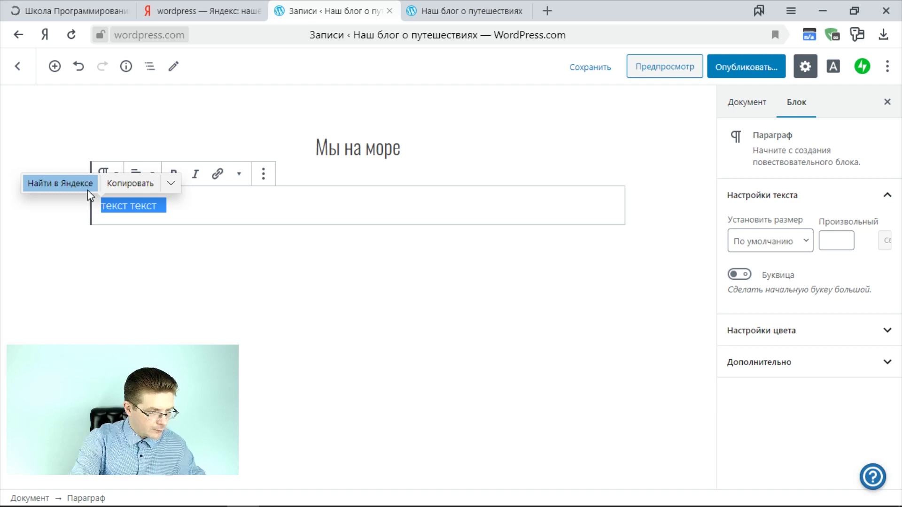
pyautogui.hotkey('ctrl', 'c')
pyautogui.hotkey('ctrl', 'v')
pyautogui.hotkey('ctrl', 'v')
pyautogui.hotkey('ctrl', 'v')
pyautogui.hotkey('ctrl', 'v')
pyautogui.hotkey('ctrl', 'v')
pyautogui.hotkey('ctrl', 'v')
pyautogui.hotkey('ctrl', 'v')
pyautogui.hotkey('ctrl', 'v')
pyautogui.hotkey('ctrl', 'v')
pyautogui.hotkey('ctrl', 'v')
pyautogui.hotkey('ctrl', 'v')
pyautogui.hotkey('ctrl', 'v')
pyautogui.hotkey('ctrl', 'v')
pyautogui.hotkey('ctrl', 'v')
pyautogui.hotkey('ctrl', 'v')
pyautogui.hotkey('ctrl', 'v')
pyautogui.hotkey('ctrl', 'v')
pyautogui.hotkey('ctrl', 'v')
pyautogui.hotkey('ctrl', 'v')
pyautogui.hotkey('ctrl', 'v')
pyautogui.hotkey('ctrl', 'v')
pyautogui.hotkey('ctrl', 'v')
pyautogui.hotkey('ctrl', 'v')
pyautogui.hotkey('ctrl', 'v')
pyautogui.hotkey('ctrl', 'v')
pyautogui.hotkey('ctrl', 'v')
pyautogui.hotkey('ctrl', 'v')
pyautogui.hotkey('ctrl', 'v')
pyautogui.hotkey('ctrl', 'v')
pyautogui.hotkey('ctrl', 'v')
pyautogui.hotkey('ctrl', 'v')
pyautogui.hotkey('ctrl', 'v')
pyautogui.hotkey('ctrl', 'v')
pyautogui.hotkey('ctrl', 'v')
pyautogui.hotkey('ctrl', 'v')
pyautogui.hotkey('ctrl', 'v')
pyautogui.hotkey('ctrl', 'v')
pyautogui.hotkey('ctrl', 'v')
pyautogui.hotkey('ctrl', 'v')
pyautogui.hotkey('ctrl', 'v')
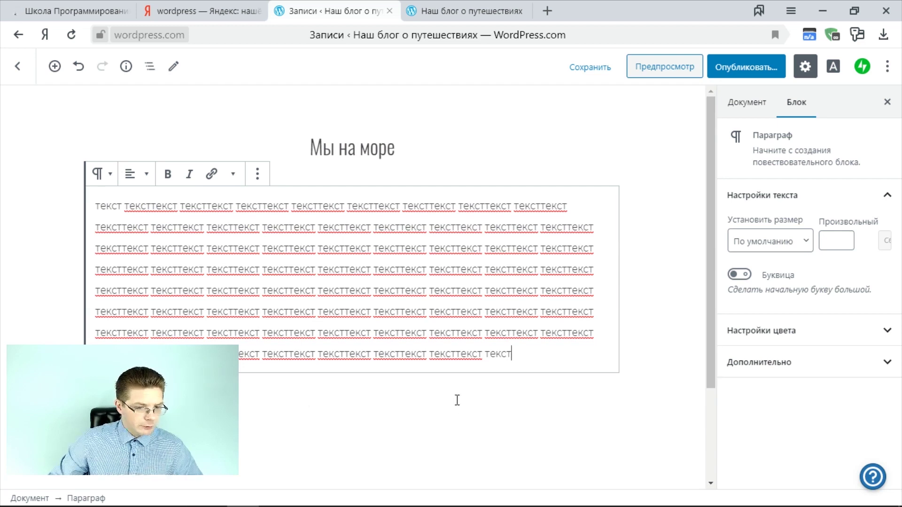
# Insert an image block below the paragraph and upload the-occasion-of-christmas-4666860_1920.jpg into it.
pyautogui.scroll(-3, 472, 283)
pyautogui.press('Return')
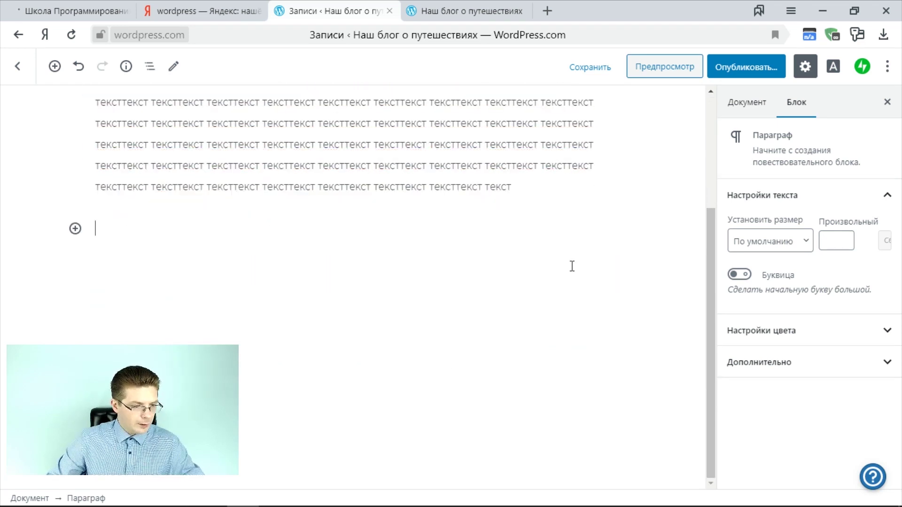
pyautogui.click(75, 229)
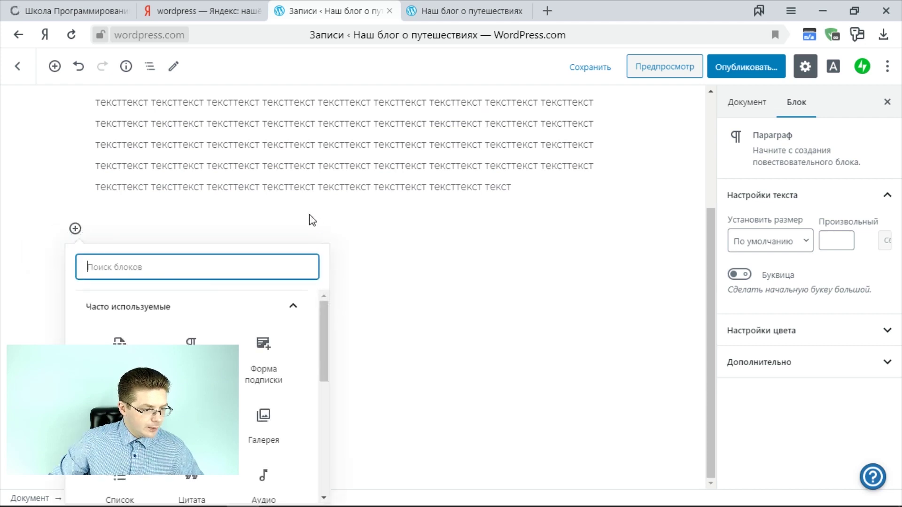
pyautogui.click(120, 339)
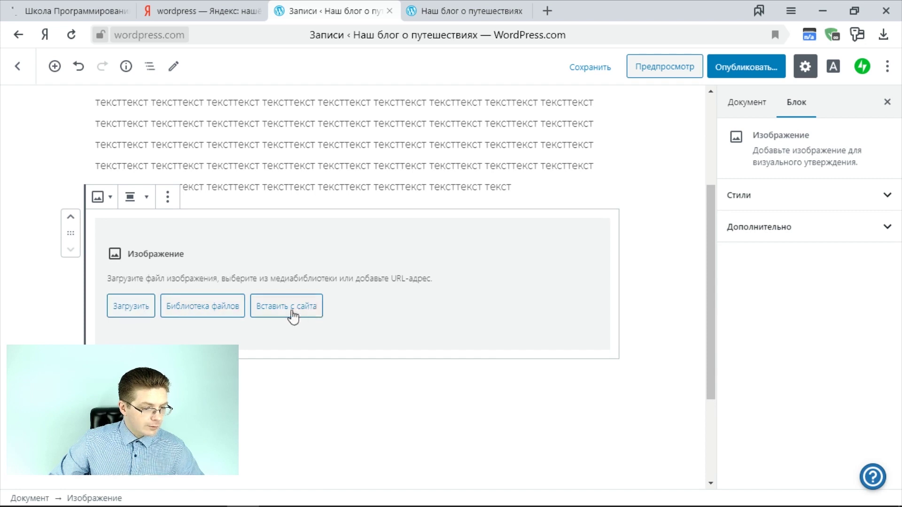
pyautogui.click(117, 309)
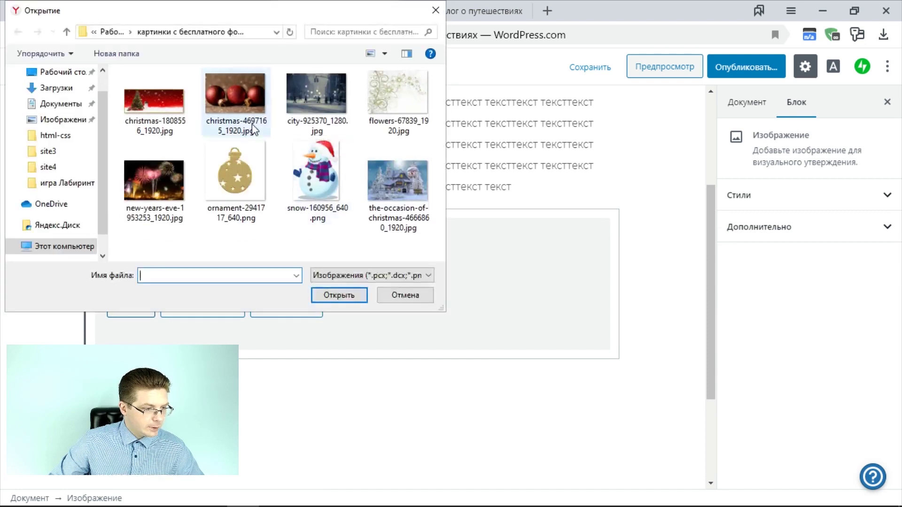
pyautogui.click(397, 178)
pyautogui.click(344, 300)
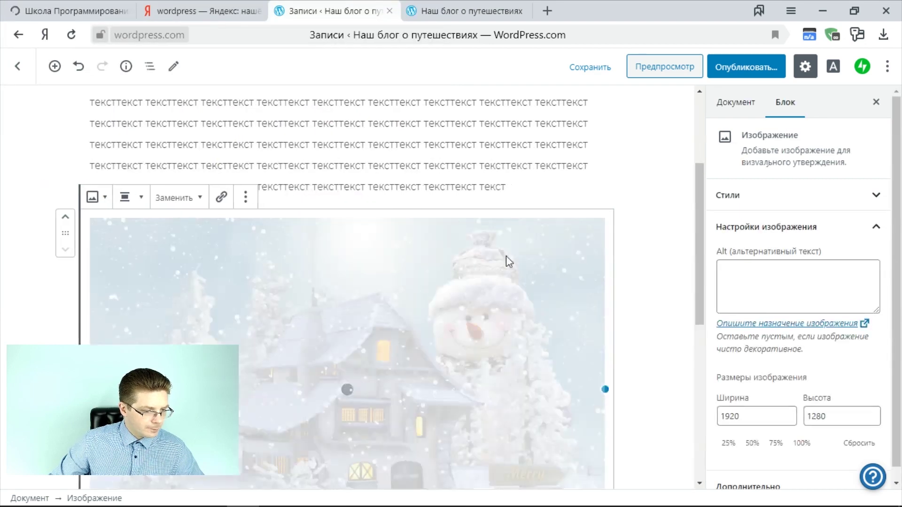
pyautogui.click(640, 239)
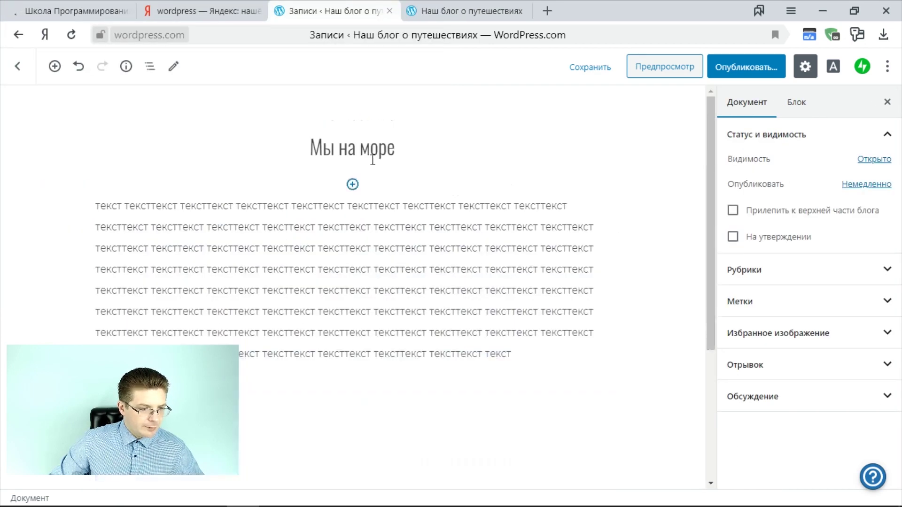
# Replace the post's title with "Наш Новый Год".
pyautogui.click(351, 147)
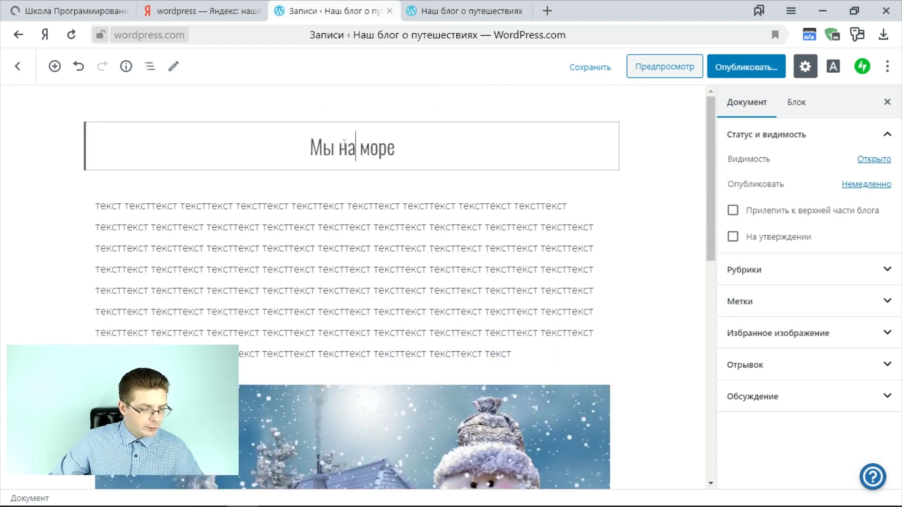
pyautogui.moveTo(397, 150); pyautogui.dragTo(271, 153)
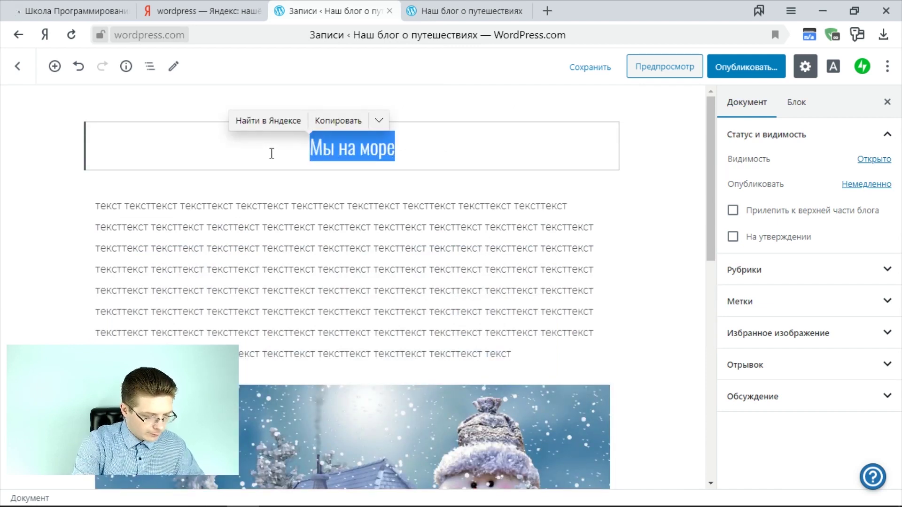
pyautogui.write('Наш но')
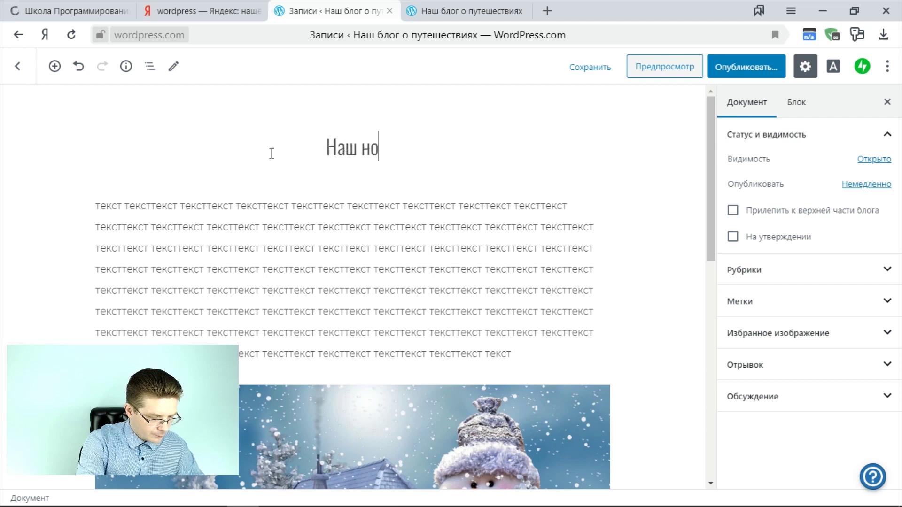
pyautogui.press('BackSpace')
pyautogui.press('BackSpace')
pyautogui.write('Но')
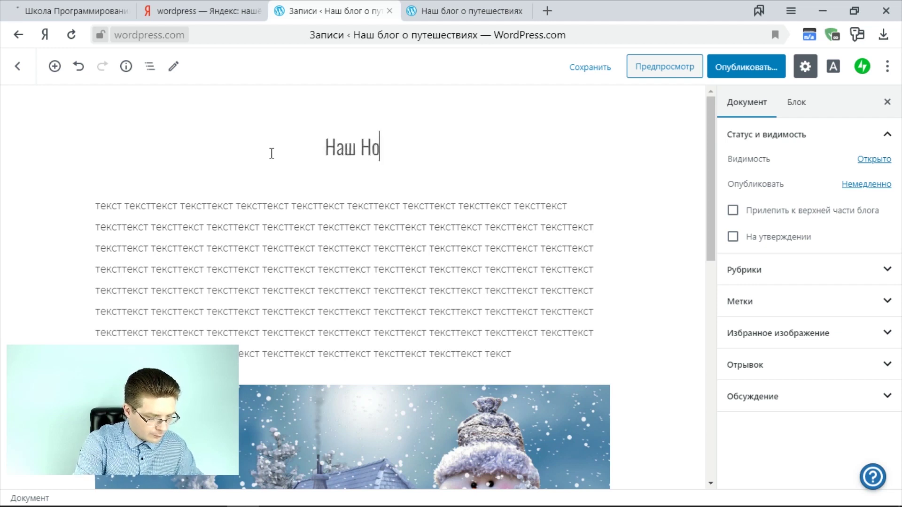
pyautogui.write('вый Год')
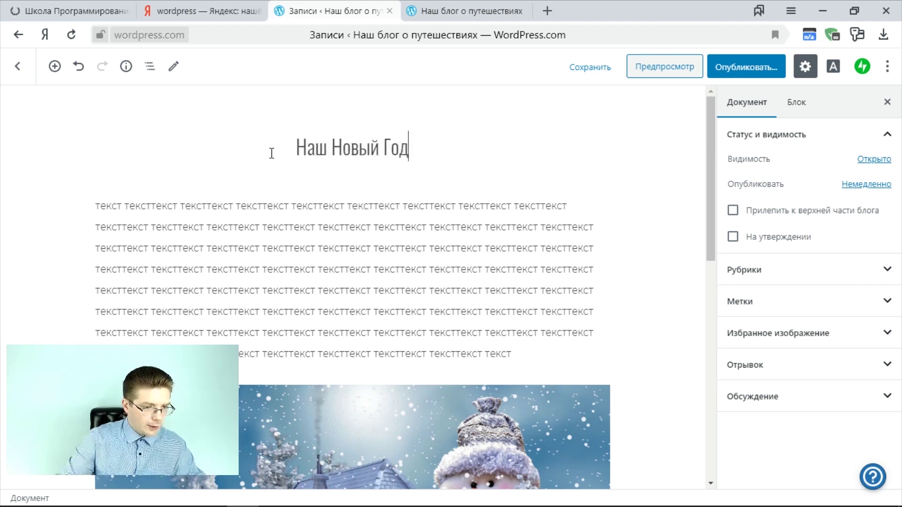
# Publish the post immediately with open visibility, confirming the pre-publication check.
pyautogui.scroll(-2, 582, 124)
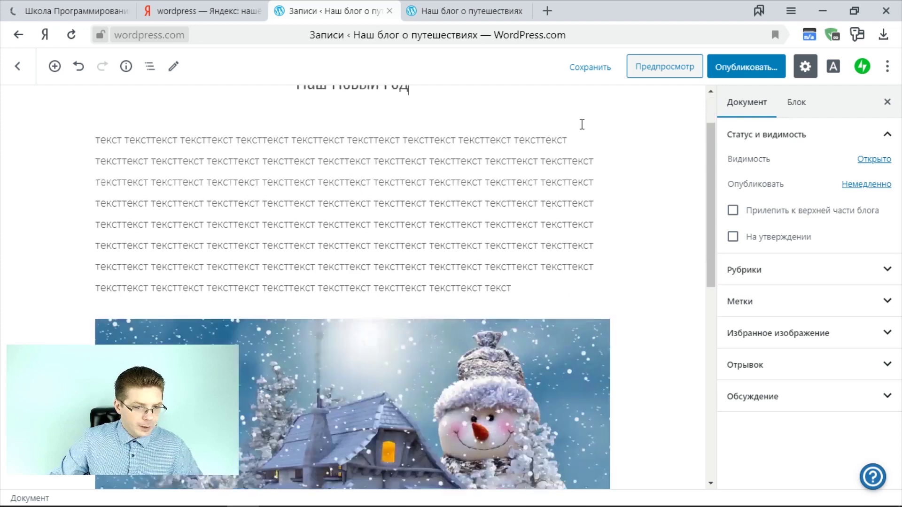
pyautogui.click(741, 76)
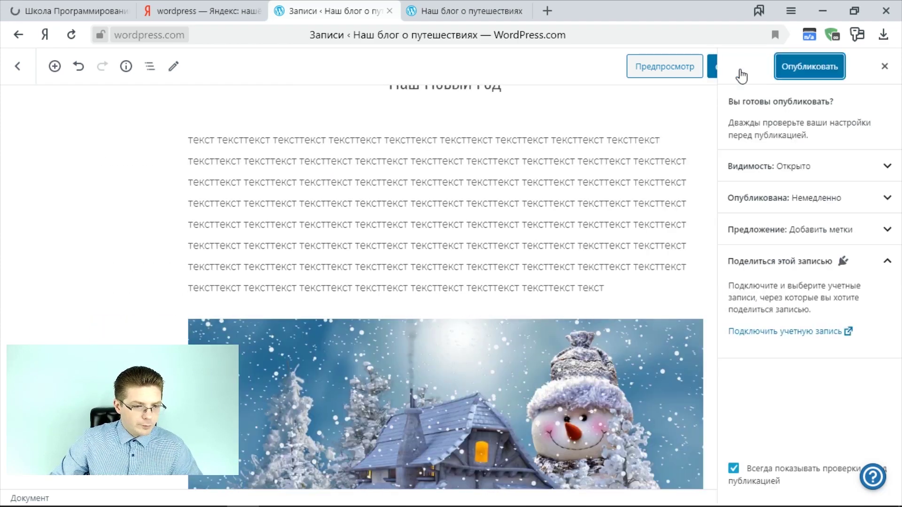
pyautogui.click(799, 74)
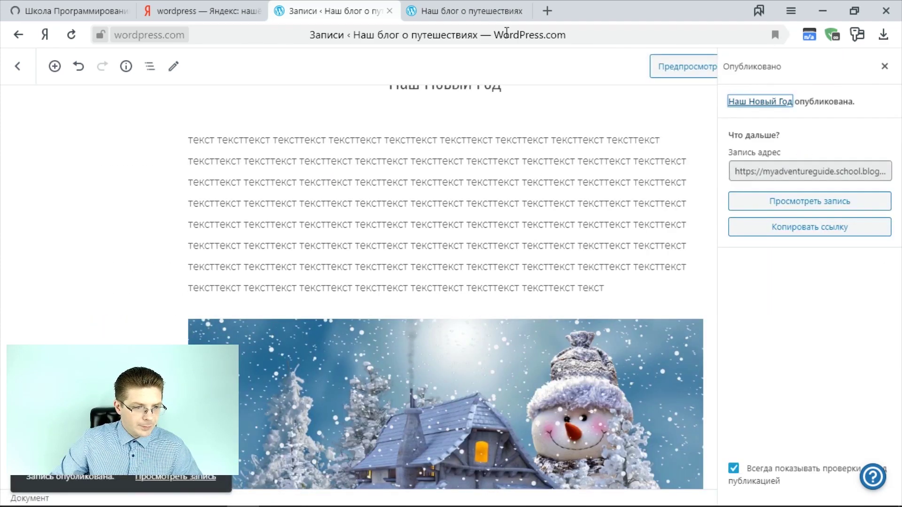
# Refresh the live blog and look at the "Наш Новый Год" post on the home page.
pyautogui.click(449, 11)
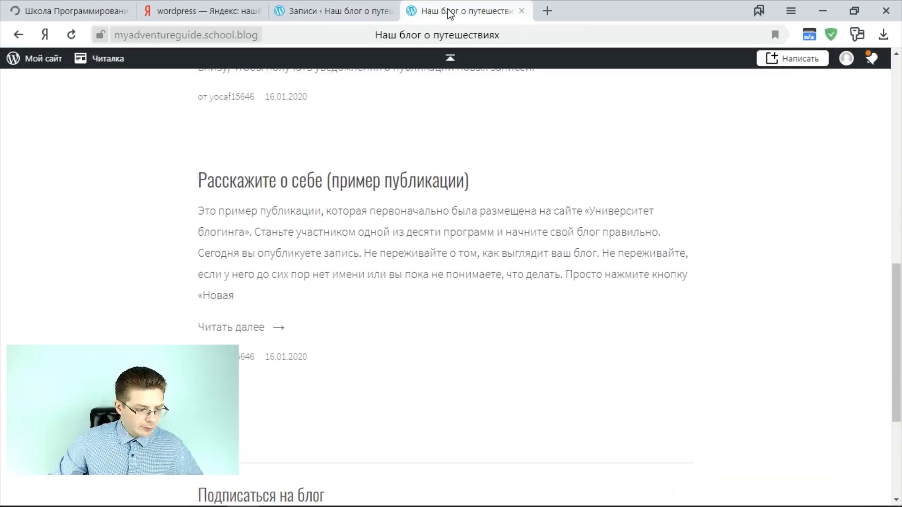
pyautogui.press('F5')
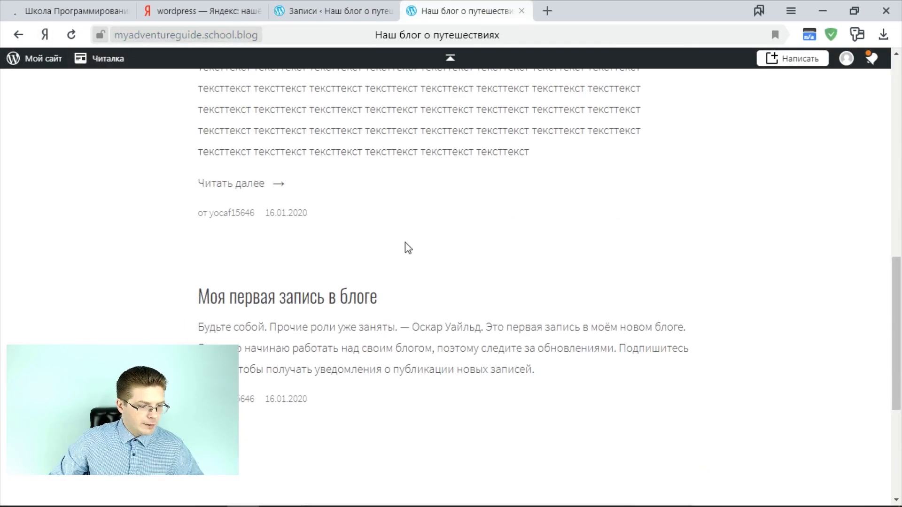
pyautogui.scroll(-6, 395, 240)
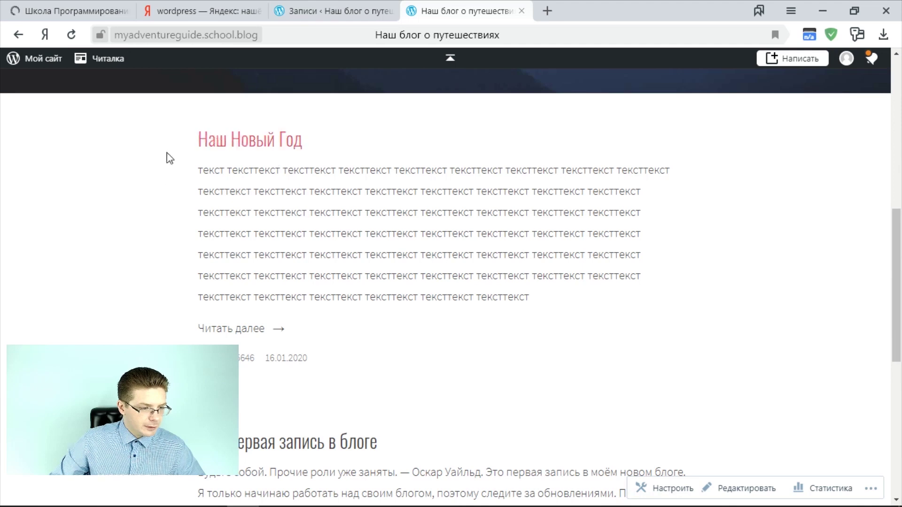
# Open the "Наш Новый Год" post from the blog's home page and look through its text and image.
pyautogui.scroll(4, 359, 322)
pyautogui.scroll(-3, 257, 352)
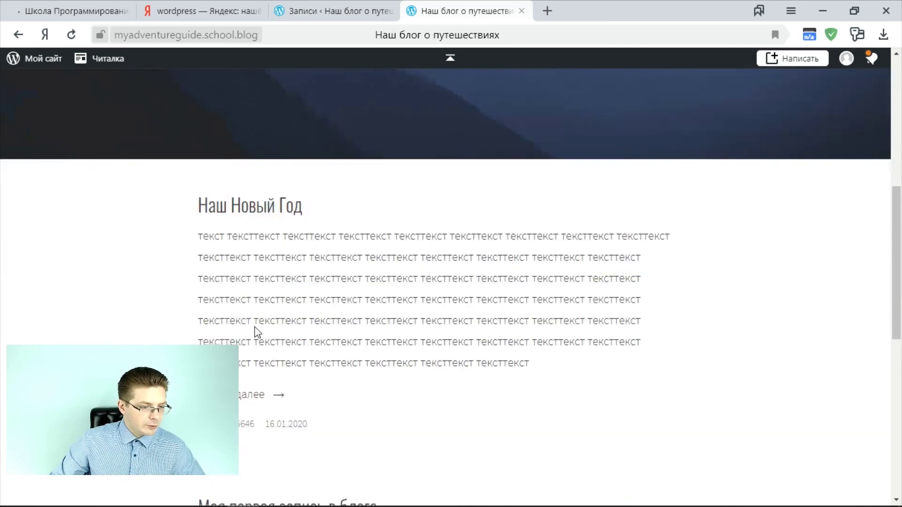
pyautogui.click(240, 207)
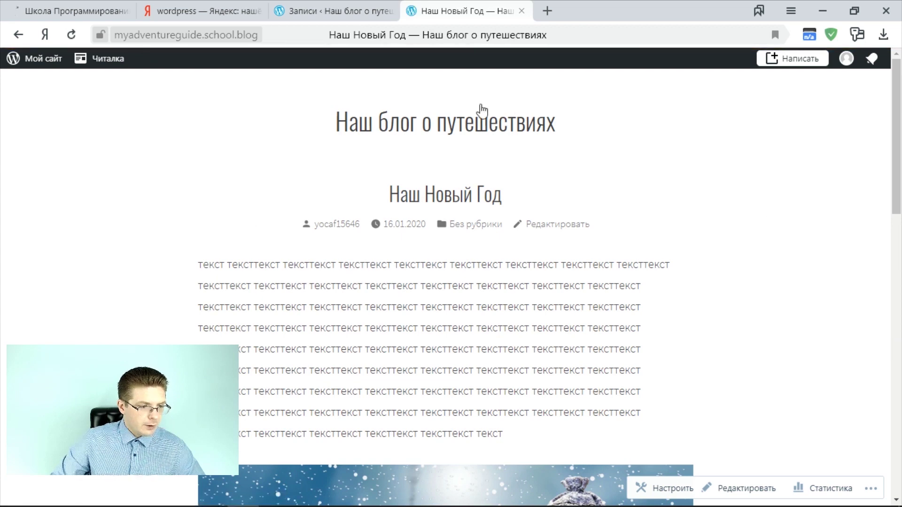
pyautogui.scroll(-4, 480, 239)
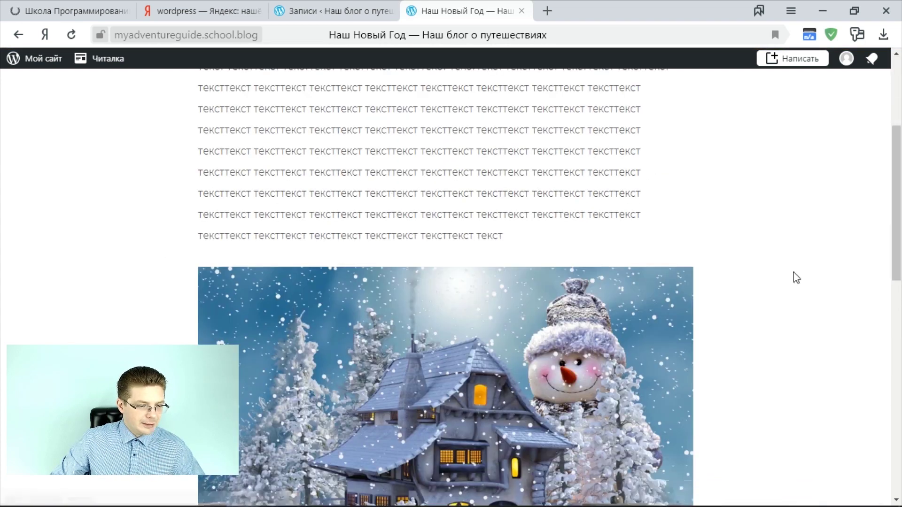
pyautogui.scroll(-7, 697, 326)
pyautogui.scroll(5, 469, 336)
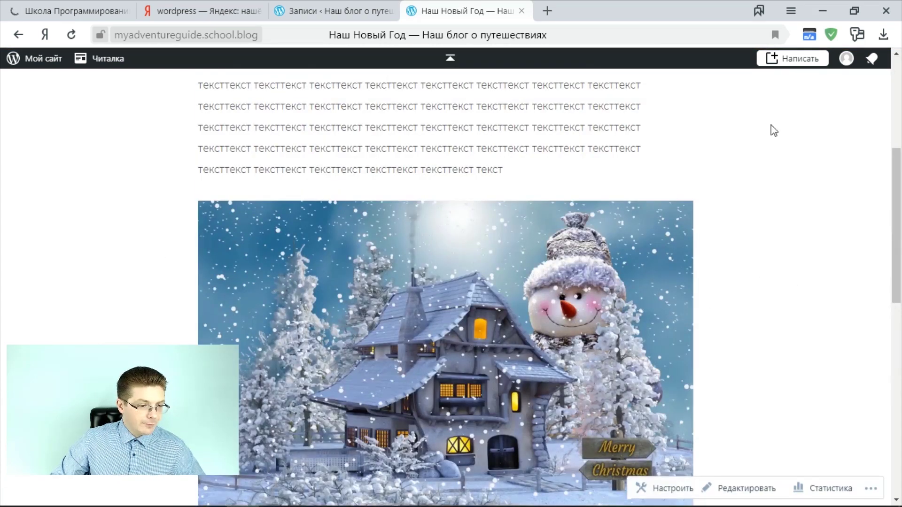
# Leave the editor of the published post and return to the site's list of posts.
pyautogui.click(325, 7)
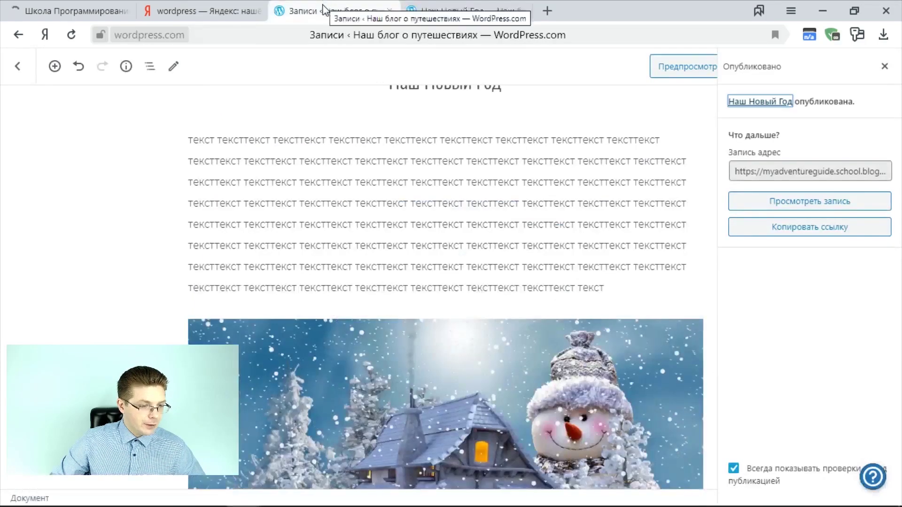
pyautogui.scroll(1, 475, 178)
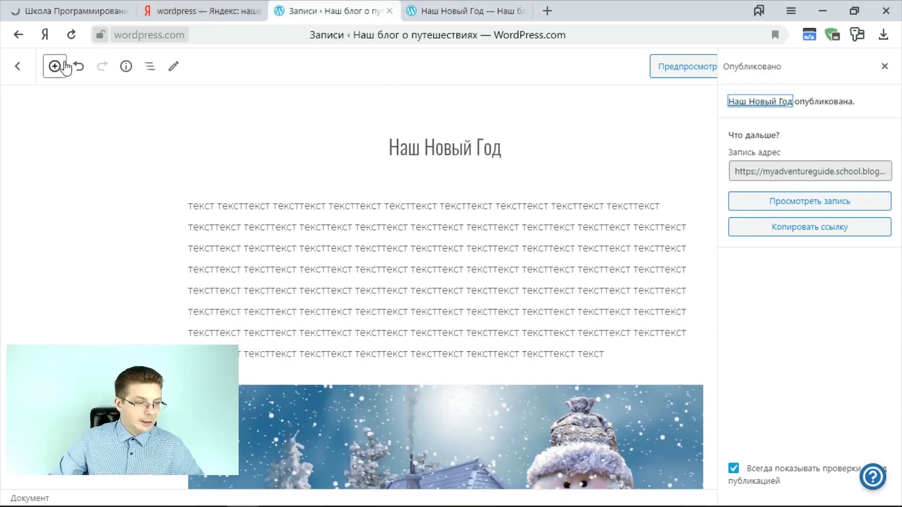
pyautogui.click(18, 35)
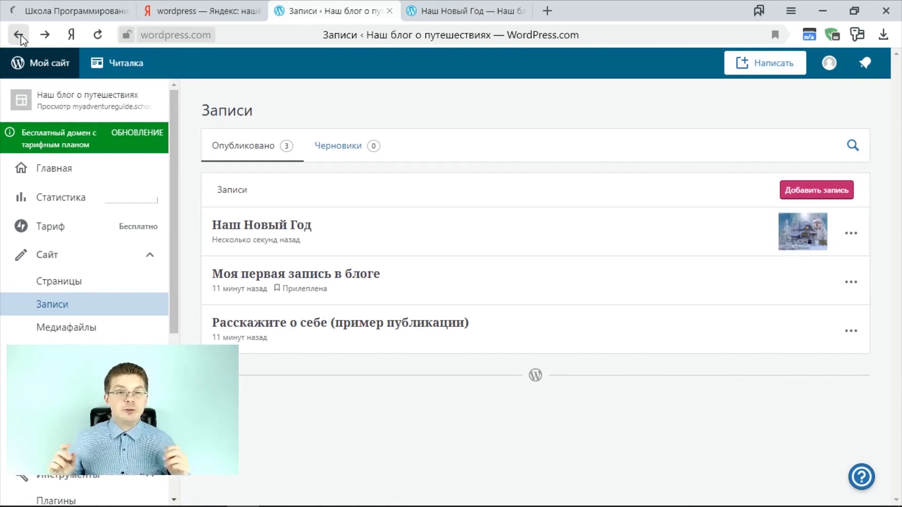